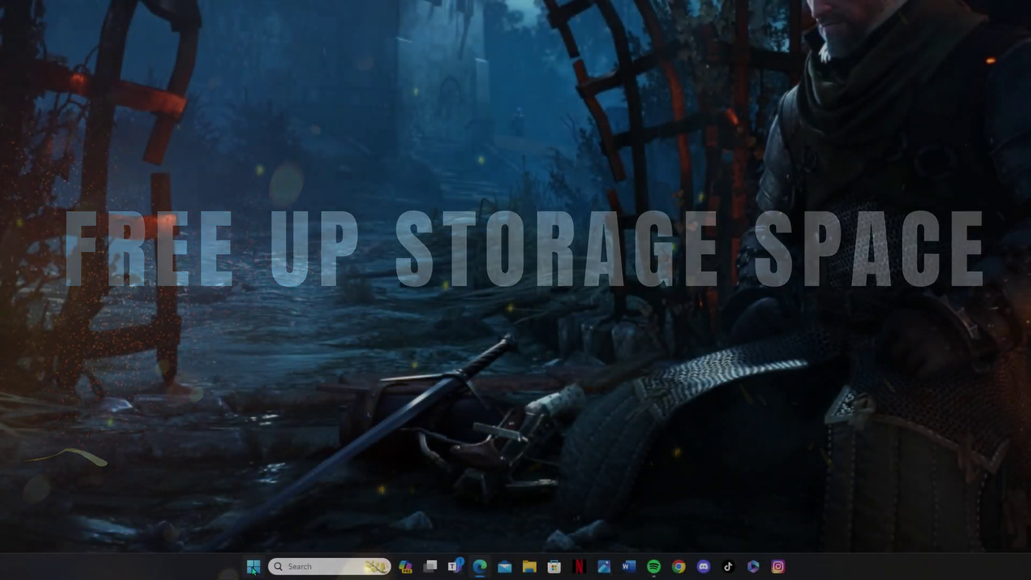
Open the System > Storage page for Local Disk (C:) in a maximized Settings window
left_click(254, 567)
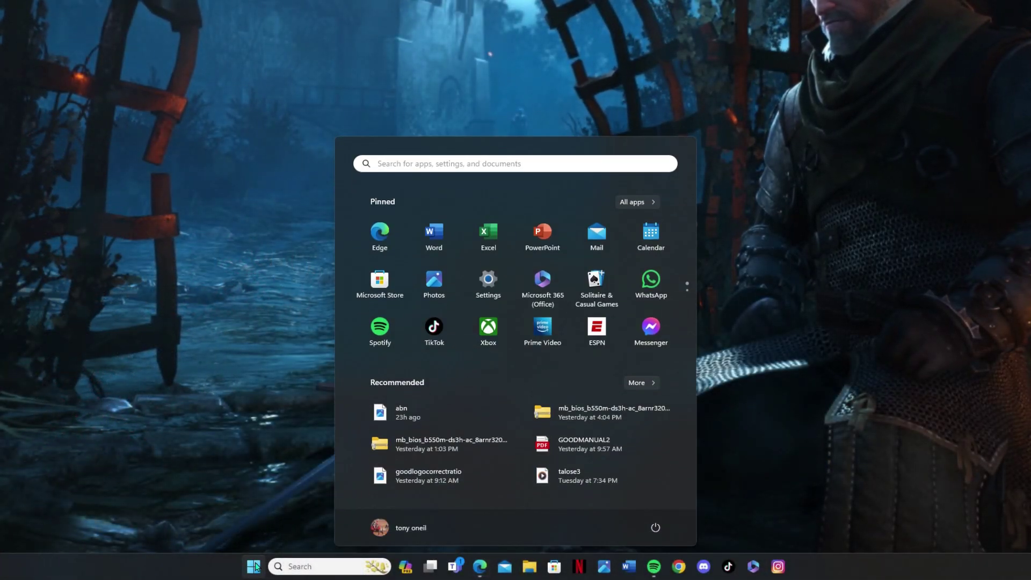
left_click(486, 284)
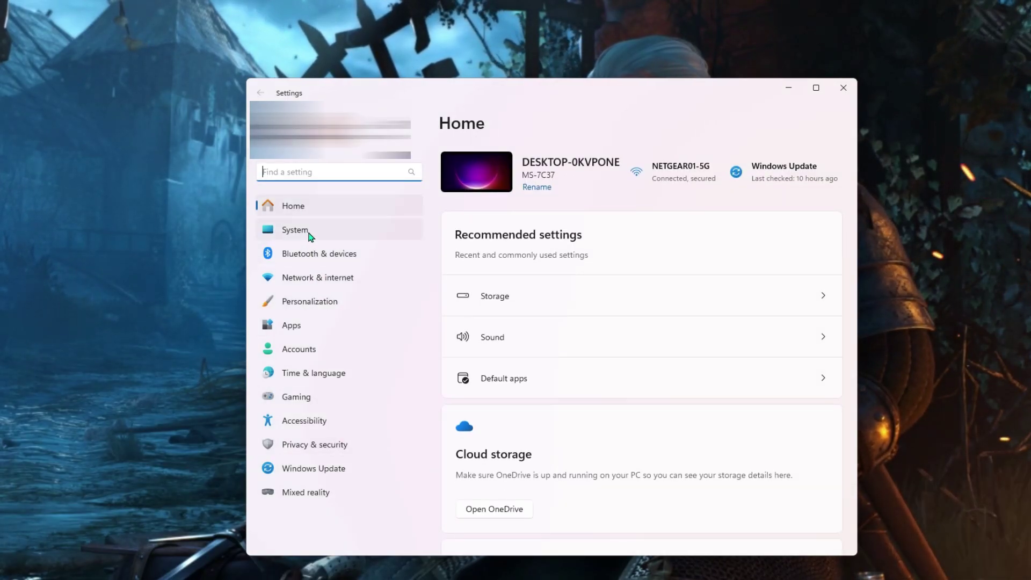
left_click(310, 236)
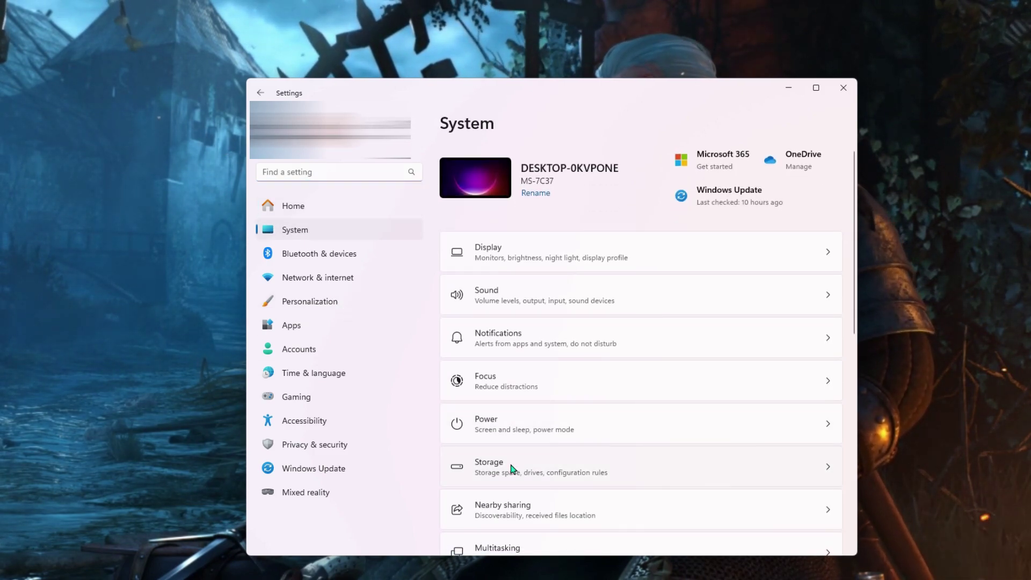
left_click(481, 471)
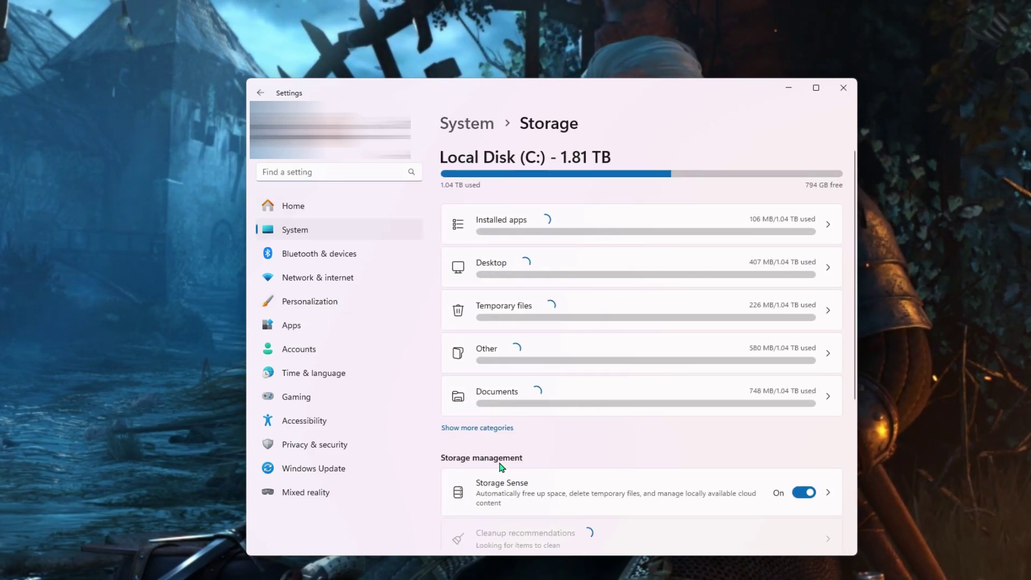
left_click(816, 89)
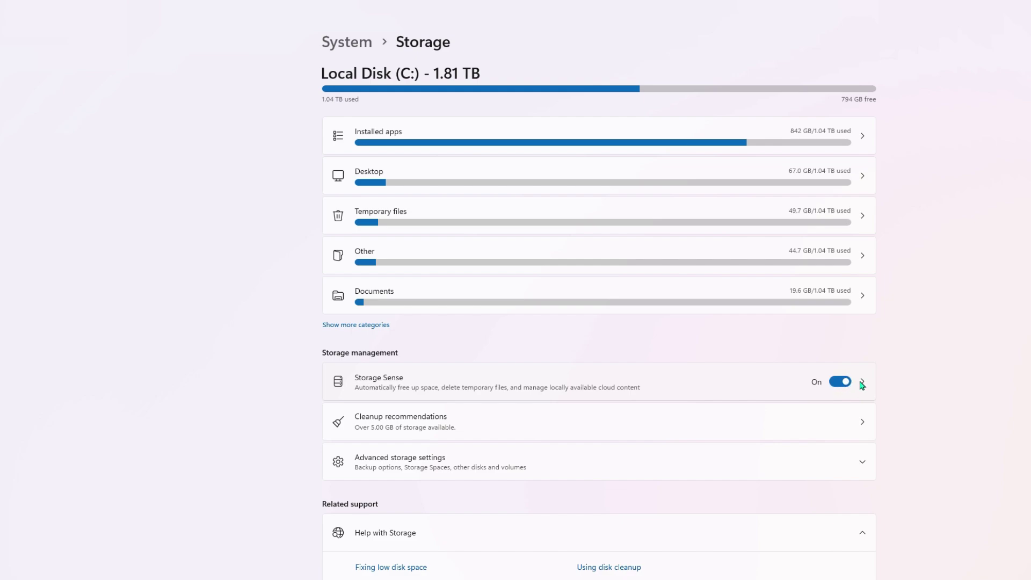
Review the list of Temporary files that can be removed from Local Disk (C:)
left_click(437, 215)
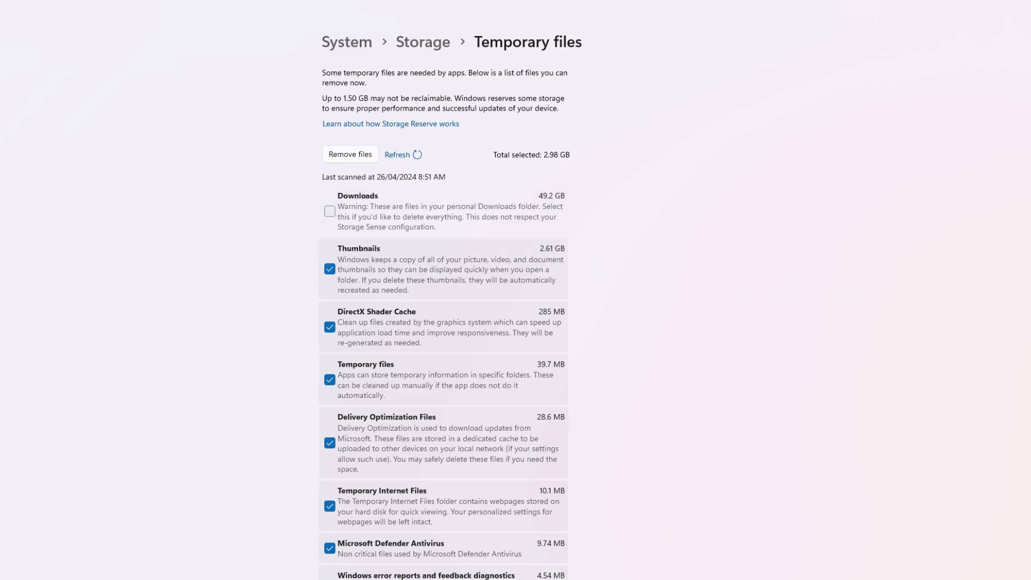
scroll(400, 212, "down", 2)
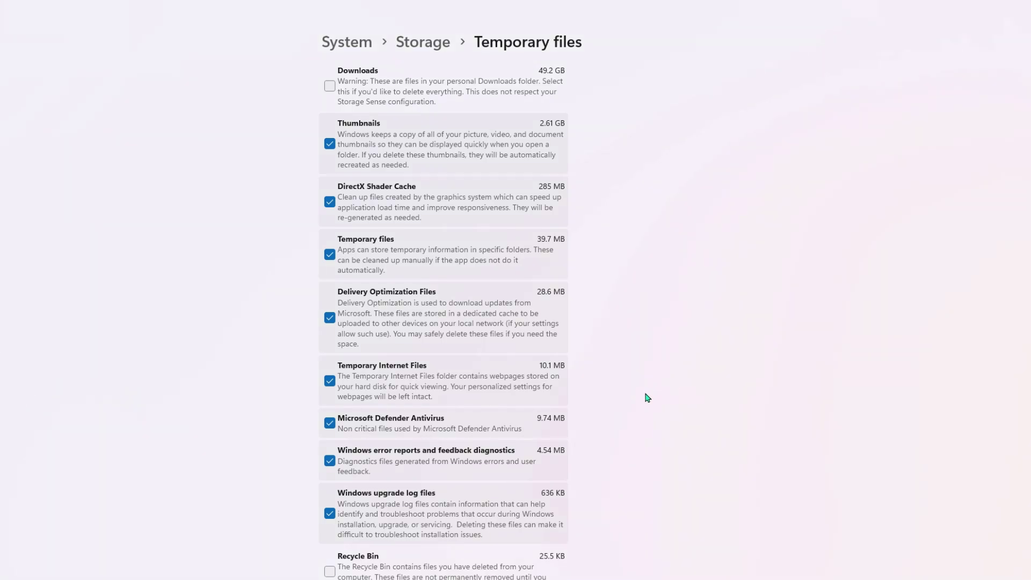
scroll(647, 397, "up", 3)
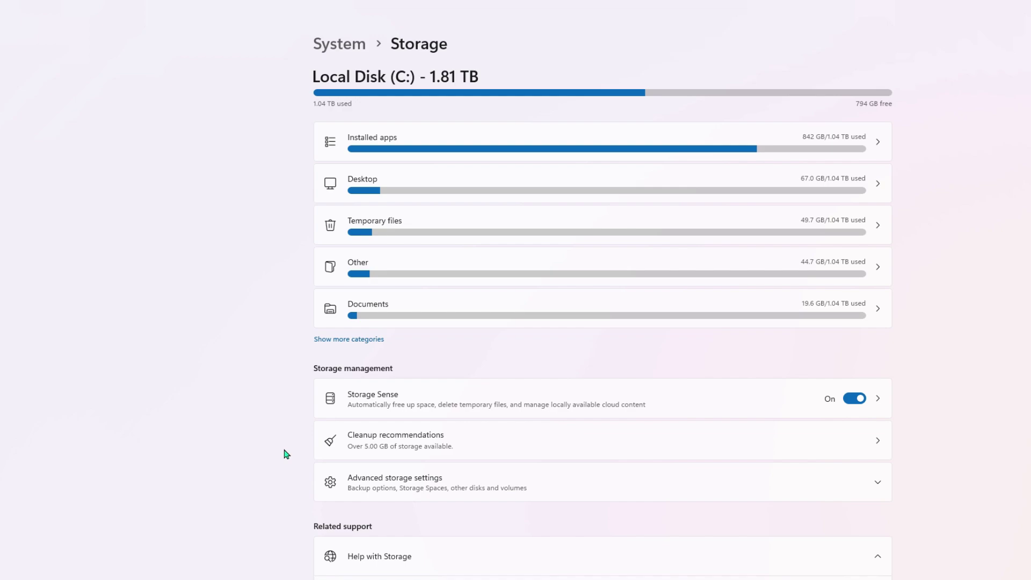
Look at Cleanup recommendations, then return to the Storage overview
left_click(385, 442)
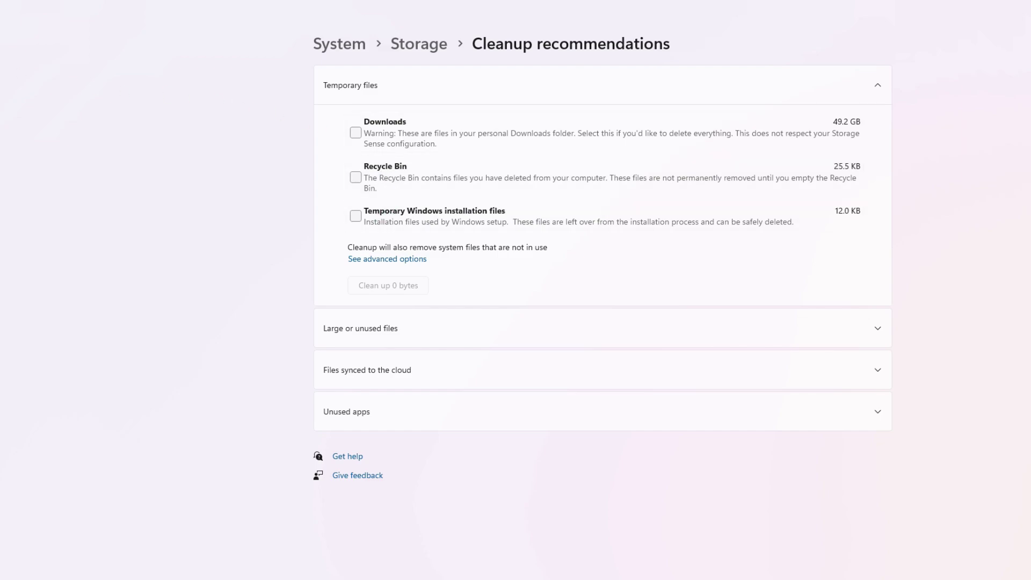
key("alt+Left")
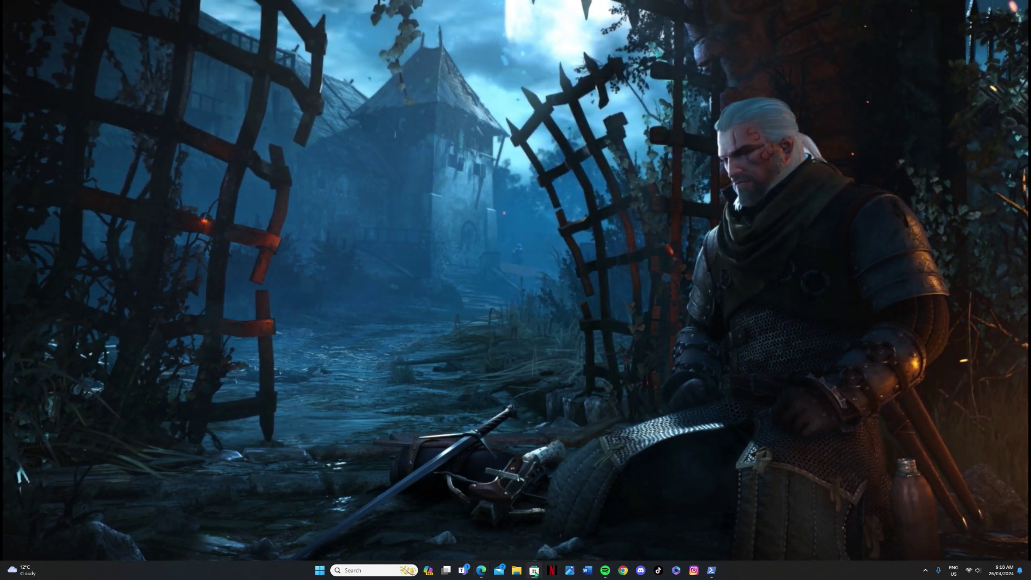
Search the Microsoft Store for 'pc manag' and open the Microsoft PC Manager listing
left_click(534, 571)
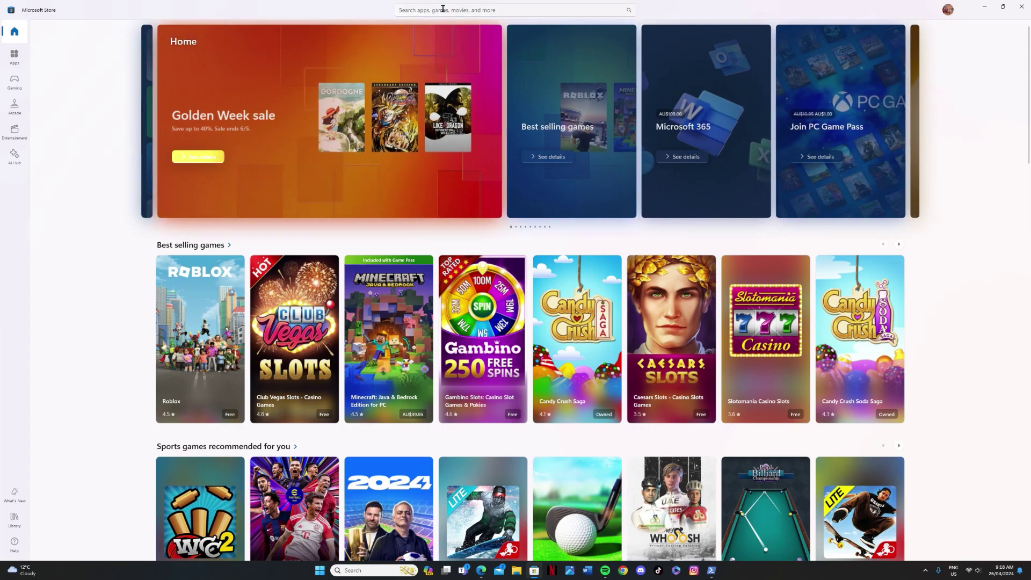
left_click(442, 9)
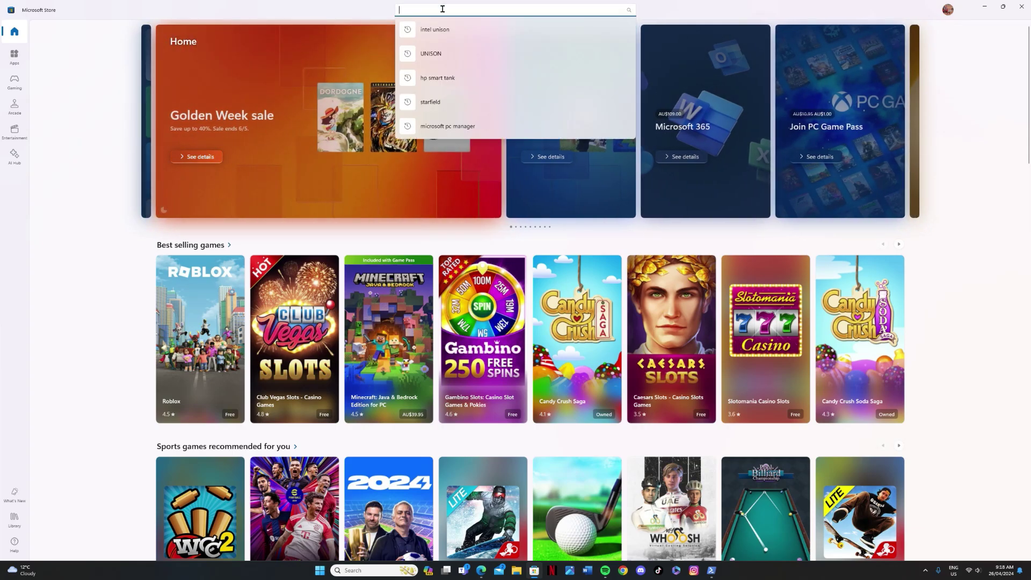
type("pc manager")
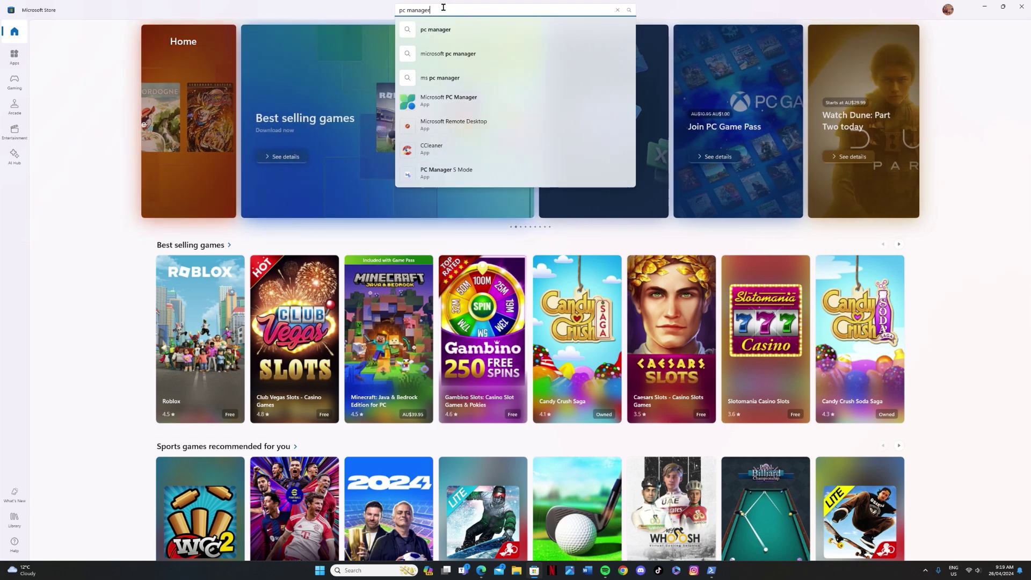
left_click(433, 105)
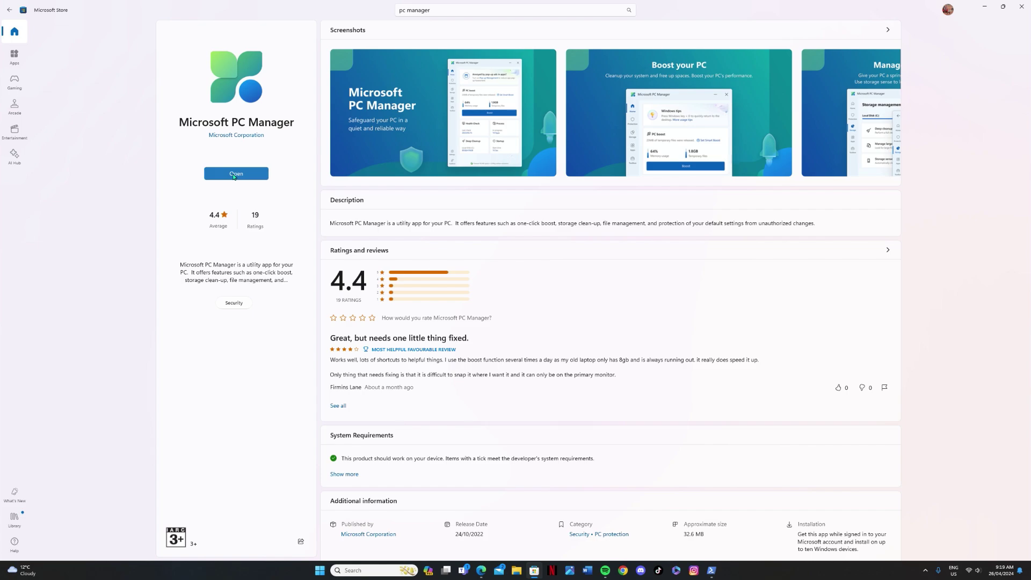
Launch PC Manager, centre its window, minimize the Store, and Boost to release 294MB
left_click(234, 175)
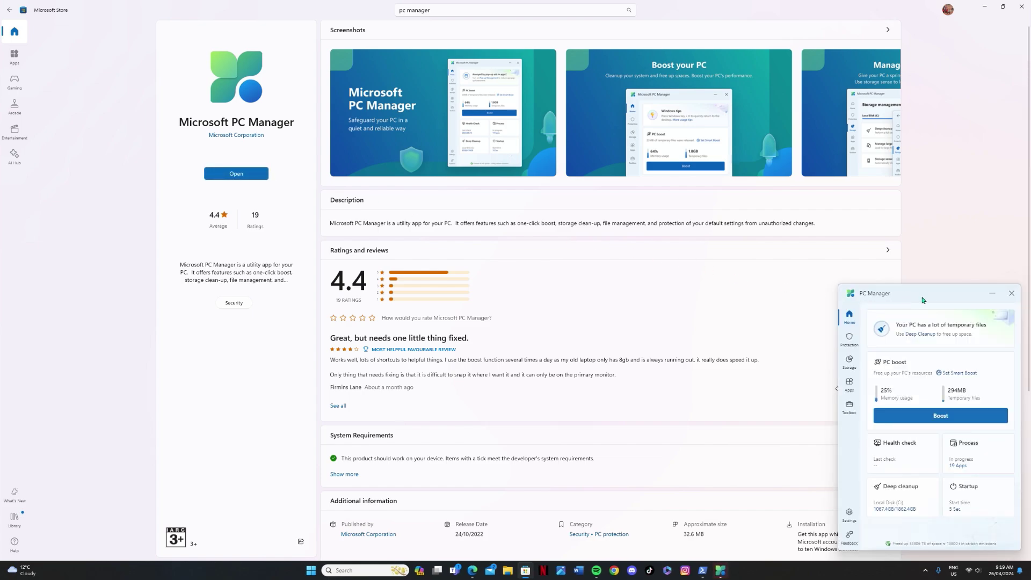
left_click_drag(924, 299, 523, 145)
left_click(984, 7)
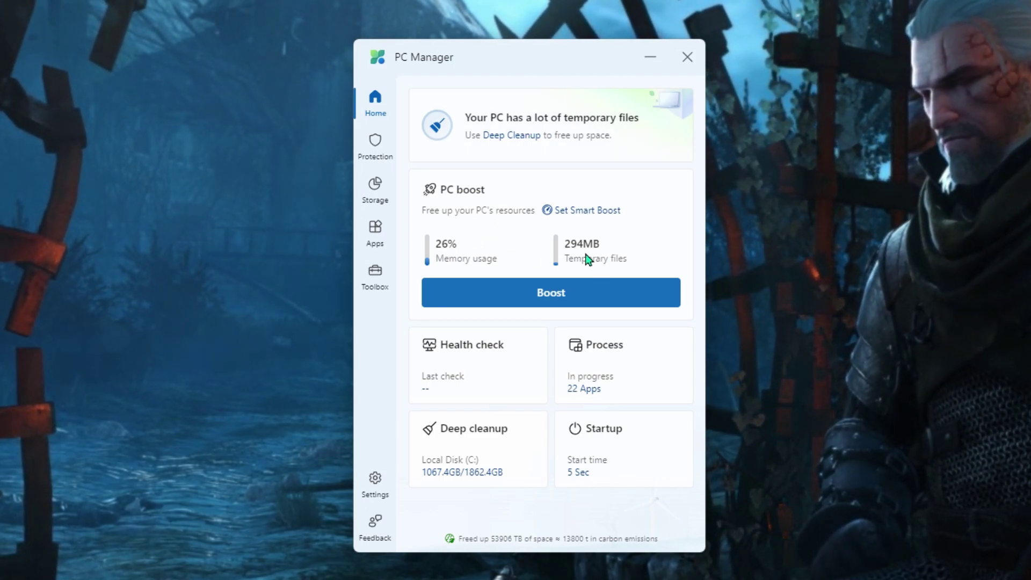
left_click(566, 302)
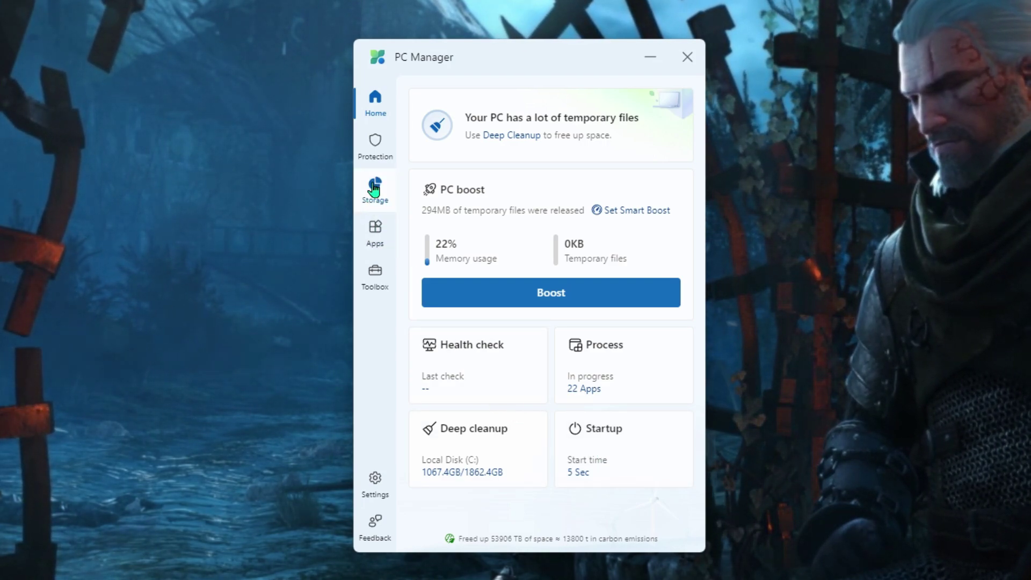
Check the Manage large files options under Storage, then switch to App management
left_click(374, 189)
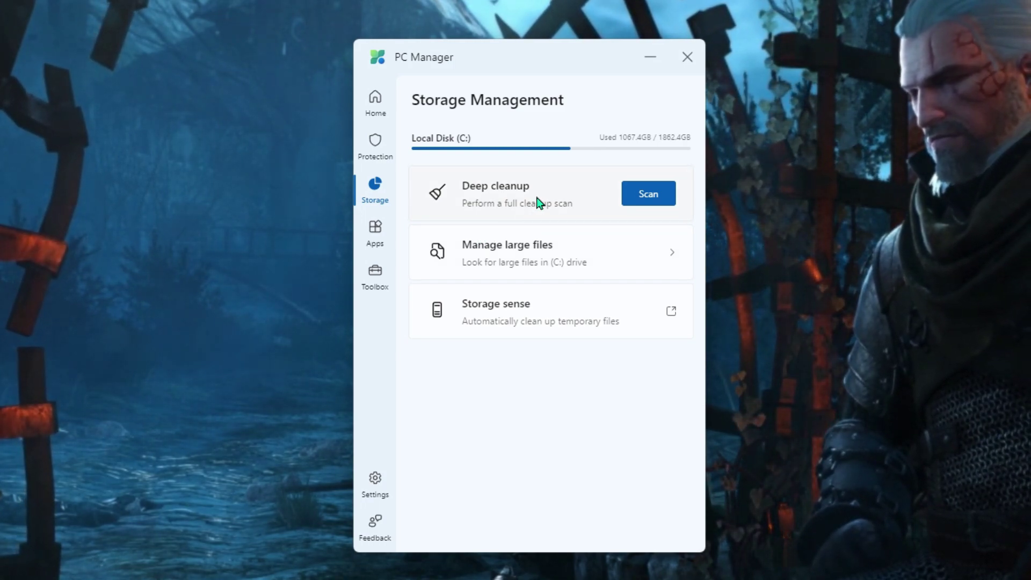
left_click(584, 264)
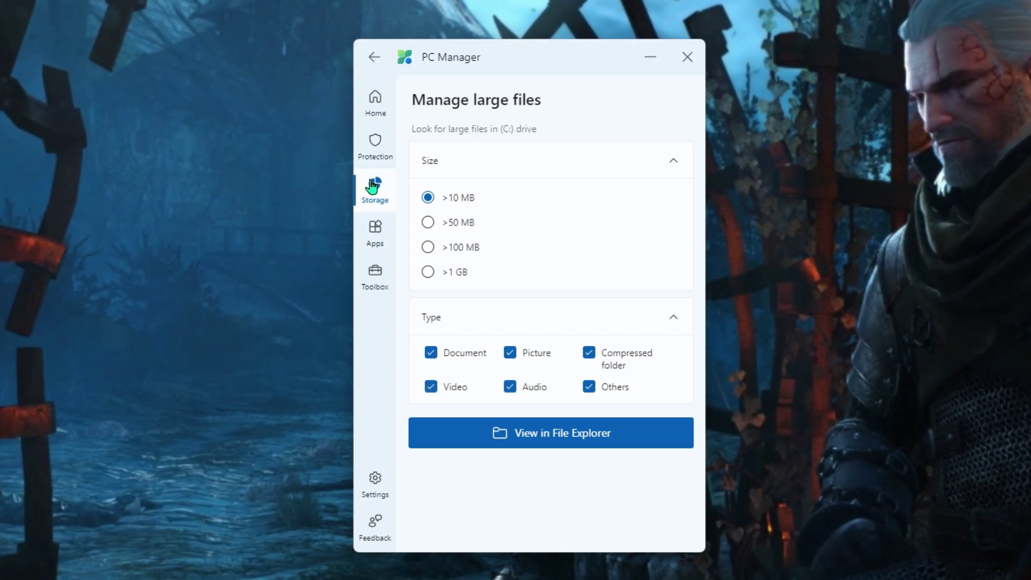
left_click(376, 234)
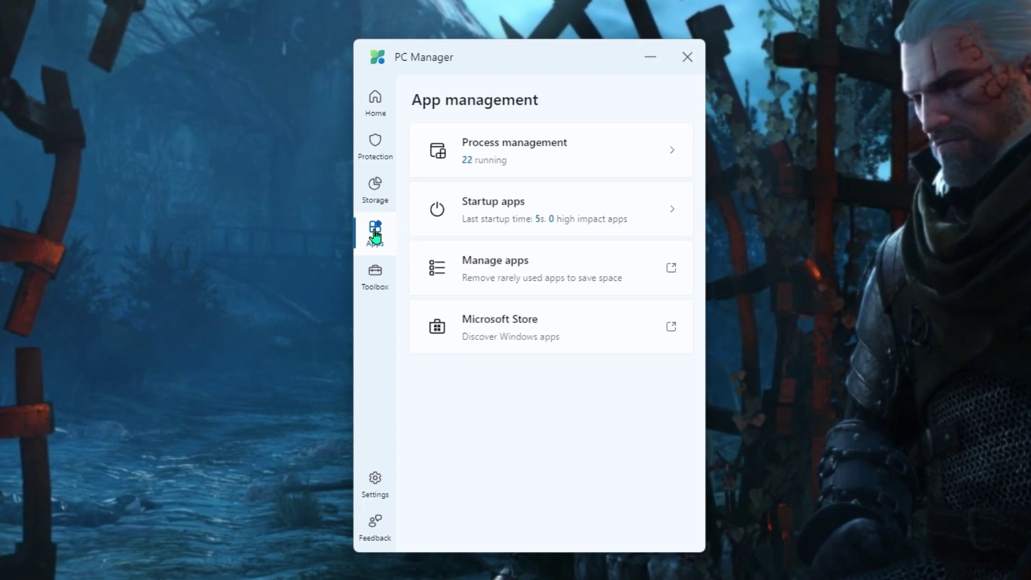
Switch off EA and MSI Register in PC Manager's Startup apps list
left_click(584, 206)
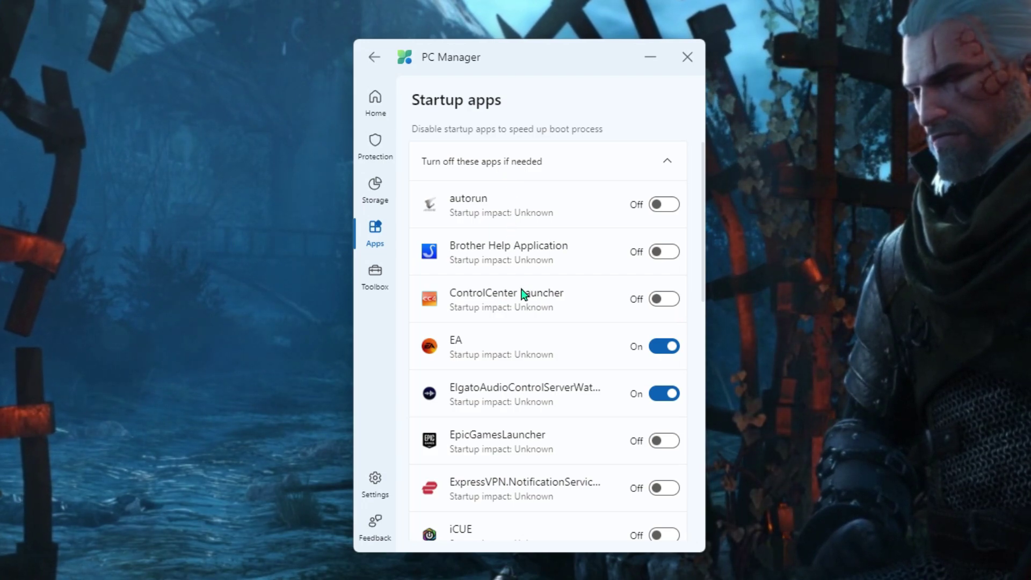
left_click(670, 348)
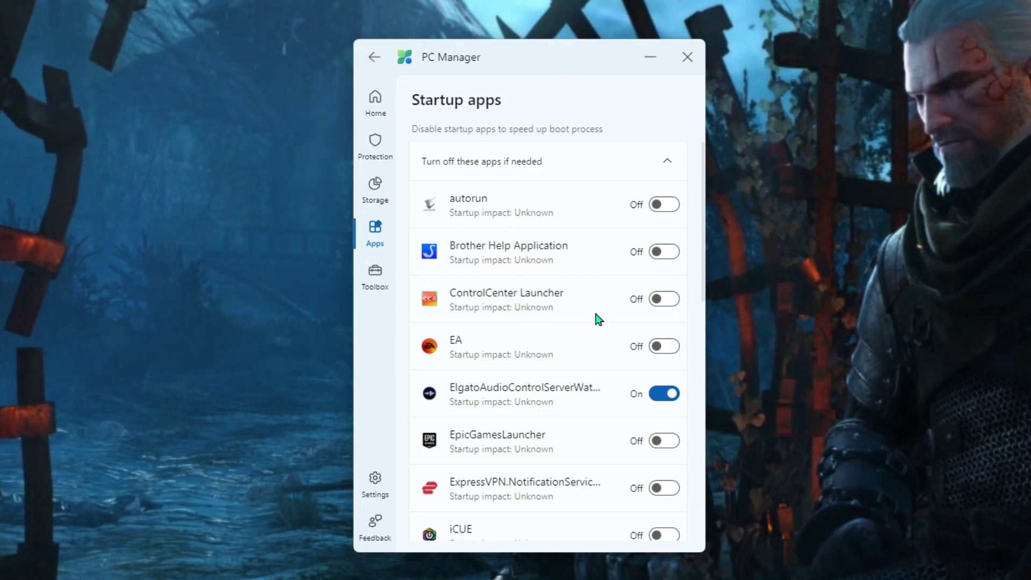
scroll(598, 317, "down", 1)
scroll(597, 320, "down", 1)
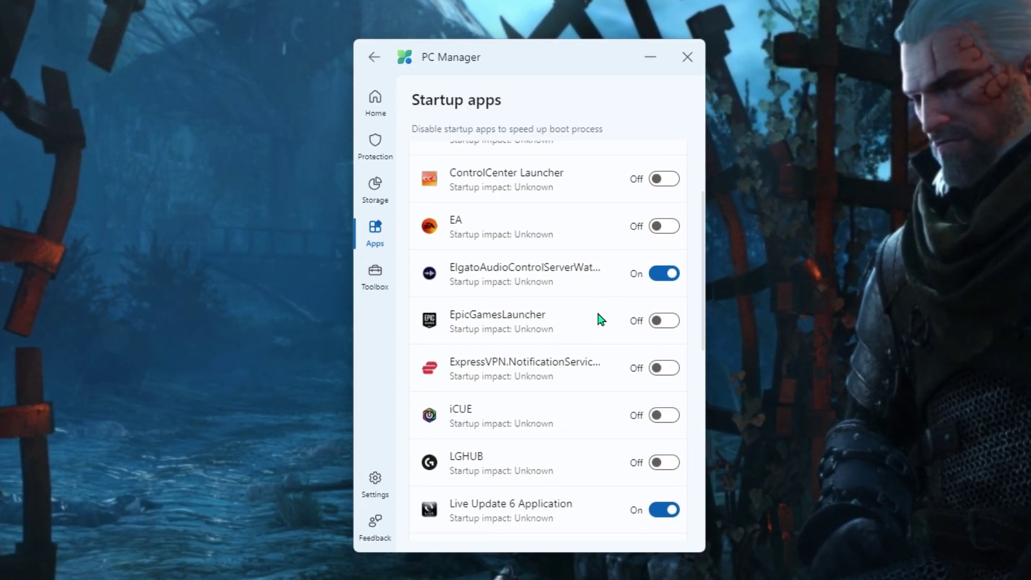
scroll(601, 319, "down", 2)
scroll(600, 319, "down", 1)
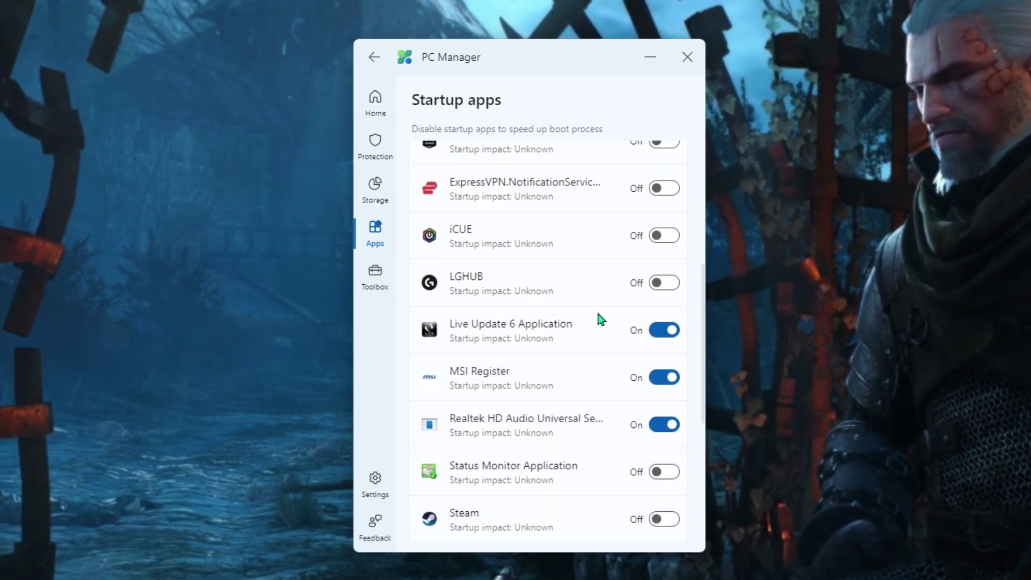
scroll(601, 319, "down", 1)
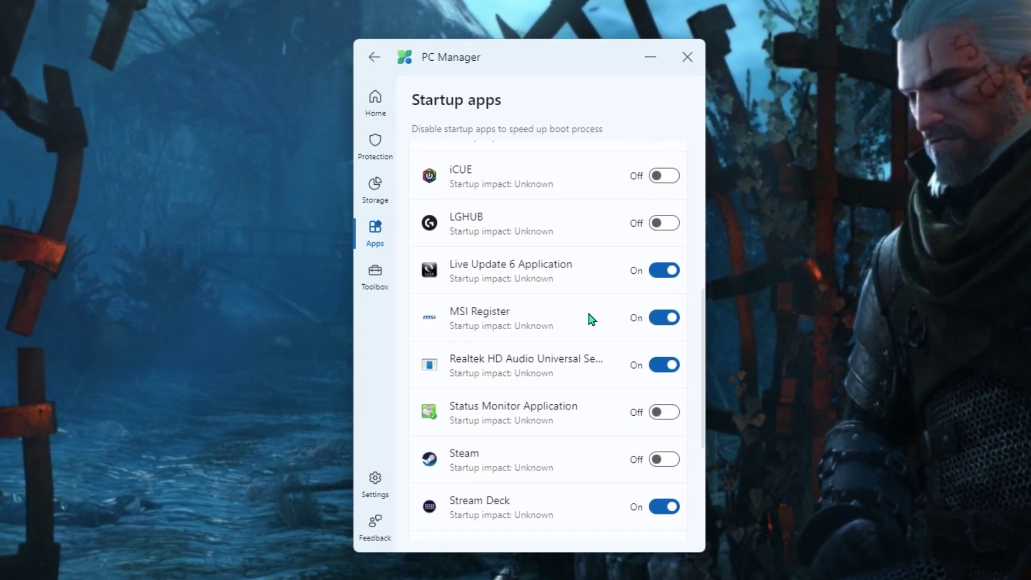
scroll(590, 319, "down", 2)
left_click(668, 198)
scroll(555, 303, "down", 1)
scroll(559, 306, "down", 1)
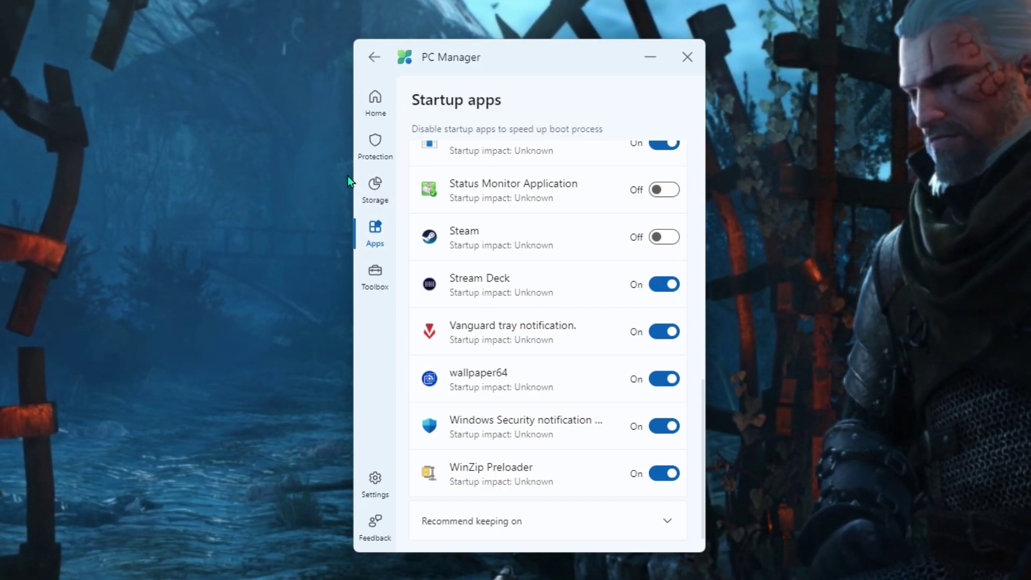
Browse the Home, Protection and Toolbox pages, then start a Deep cleanup scan from Storage
left_click(370, 109)
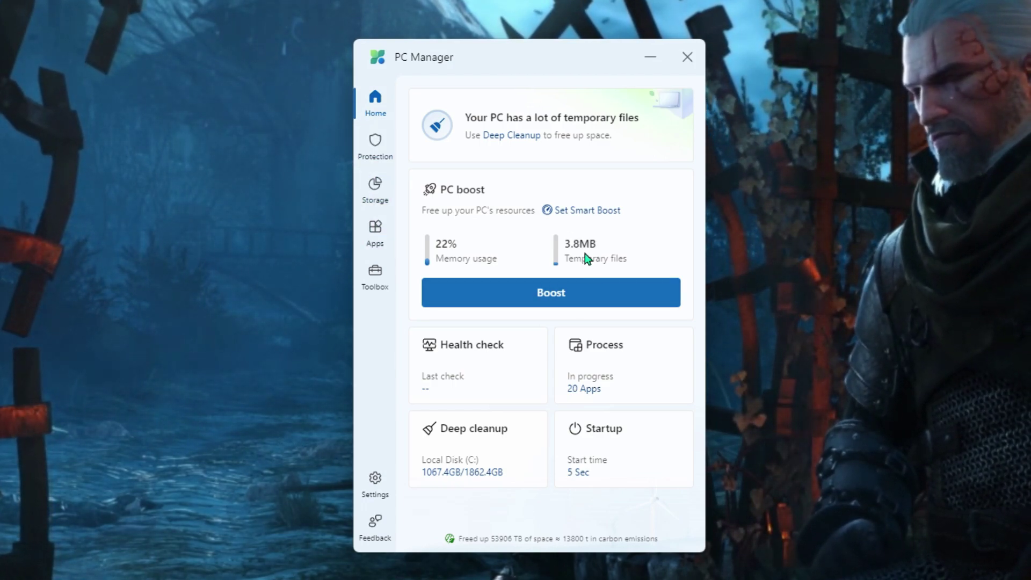
left_click(370, 156)
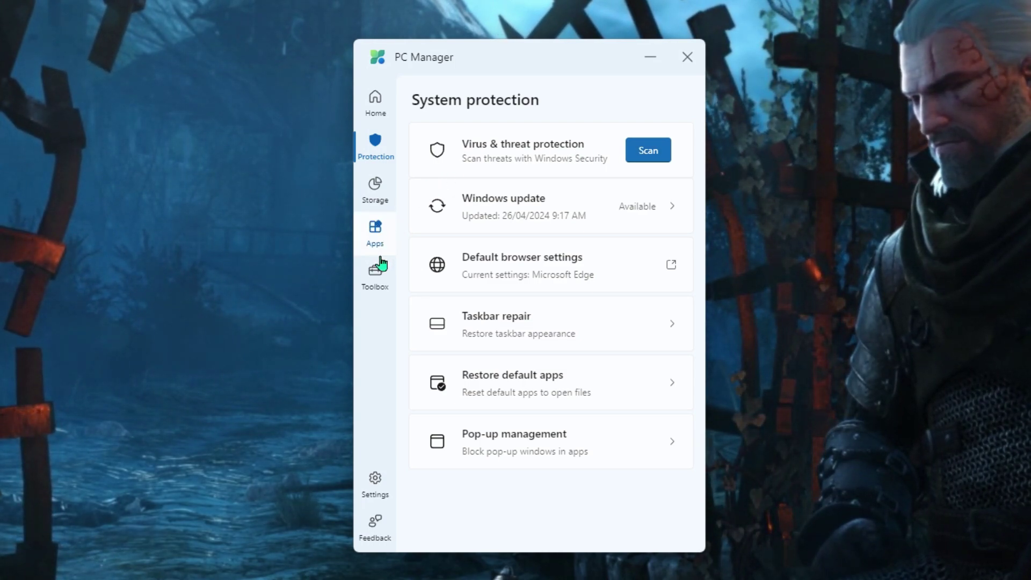
left_click(374, 284)
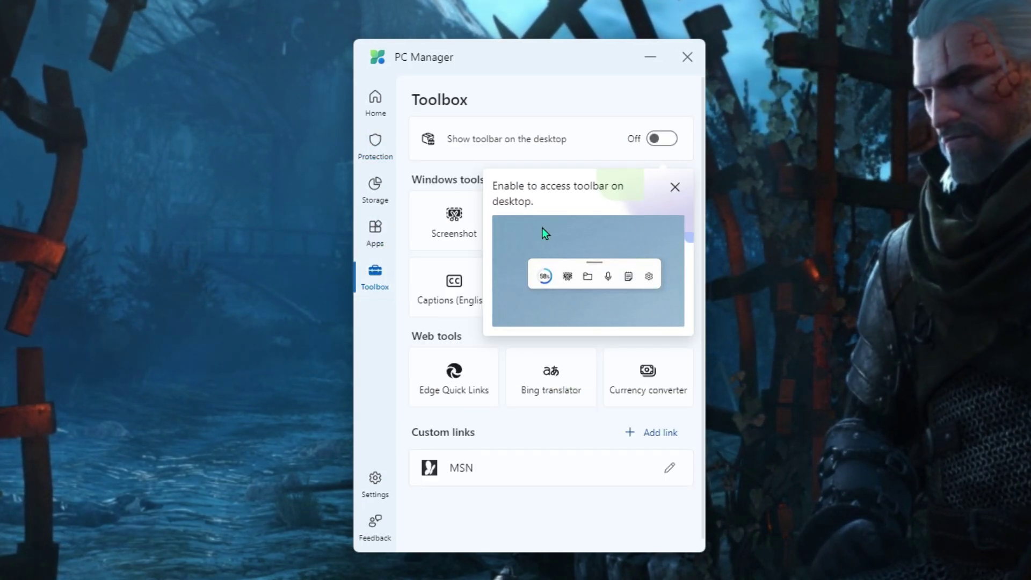
left_click(672, 193)
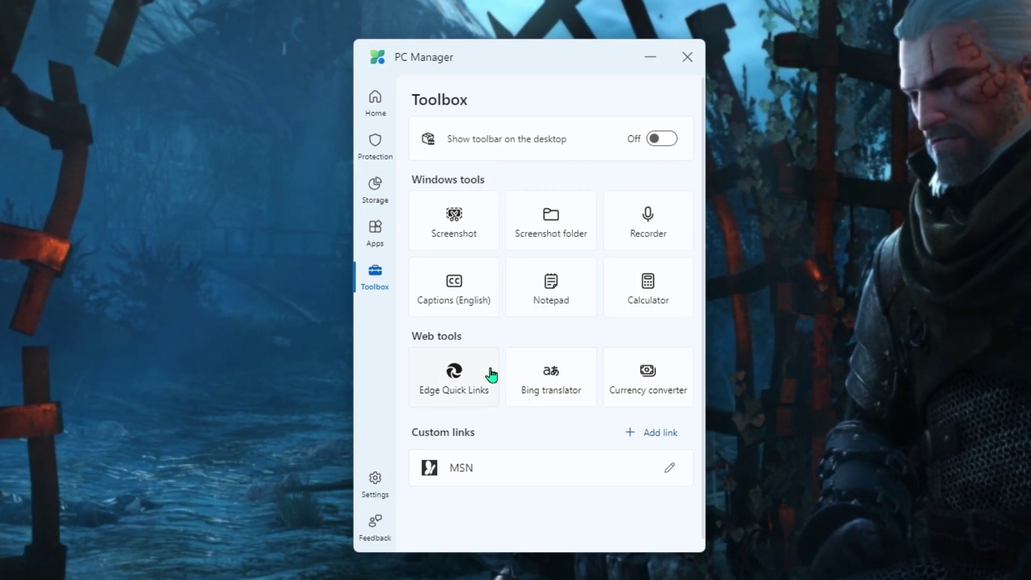
left_click(375, 189)
left_click(648, 194)
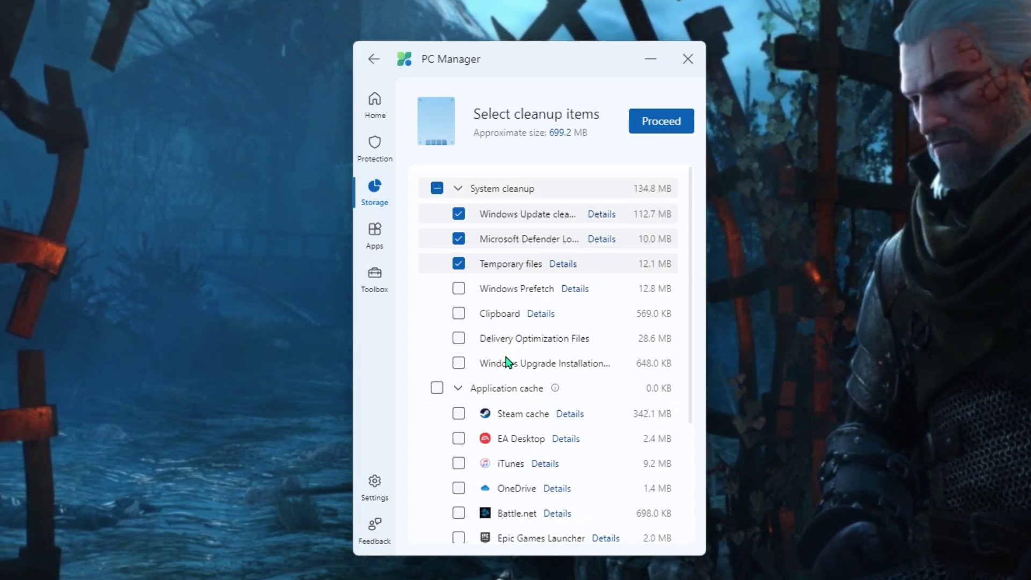
Add the EA Desktop and OneDrive caches under Application cache to the cleanup, totalling 703.0 MB
scroll(509, 362, "down", 2)
scroll(539, 301, "down", 1)
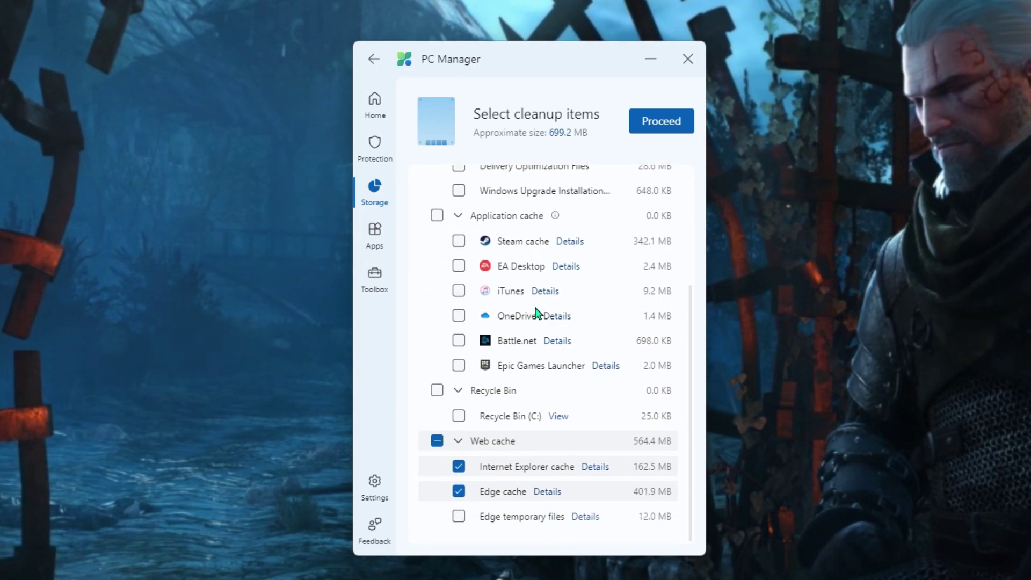
left_click(458, 267)
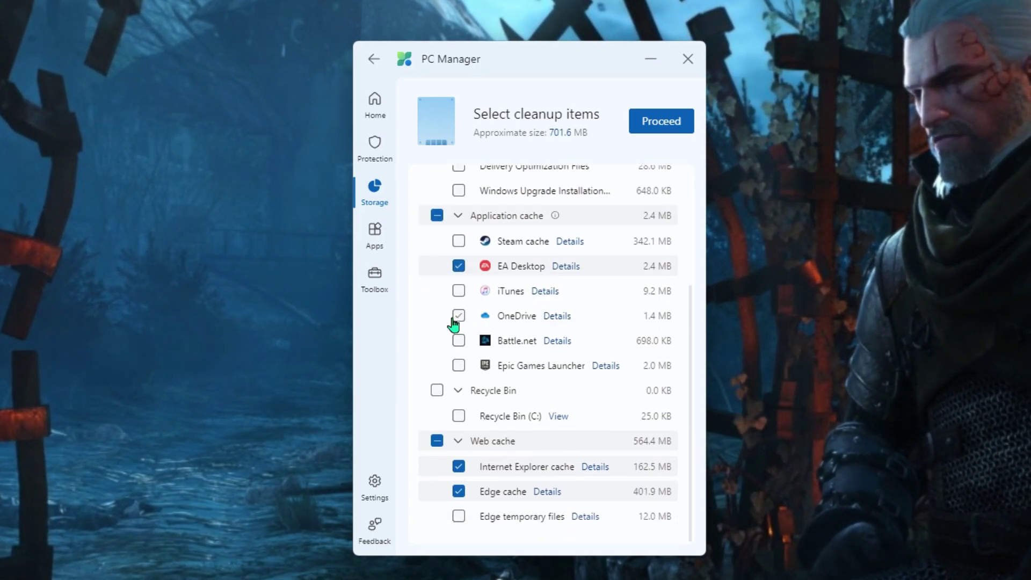
left_click(458, 317)
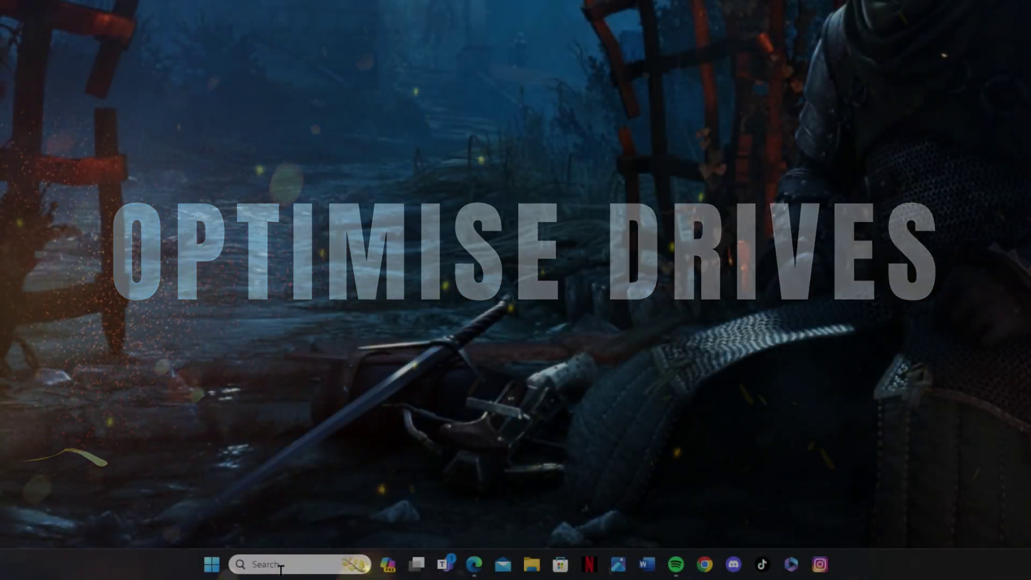
Search 'defr' and launch Defragment and Optimize Drives to optimize 2TB STORAGE (G:)
left_click(275, 564)
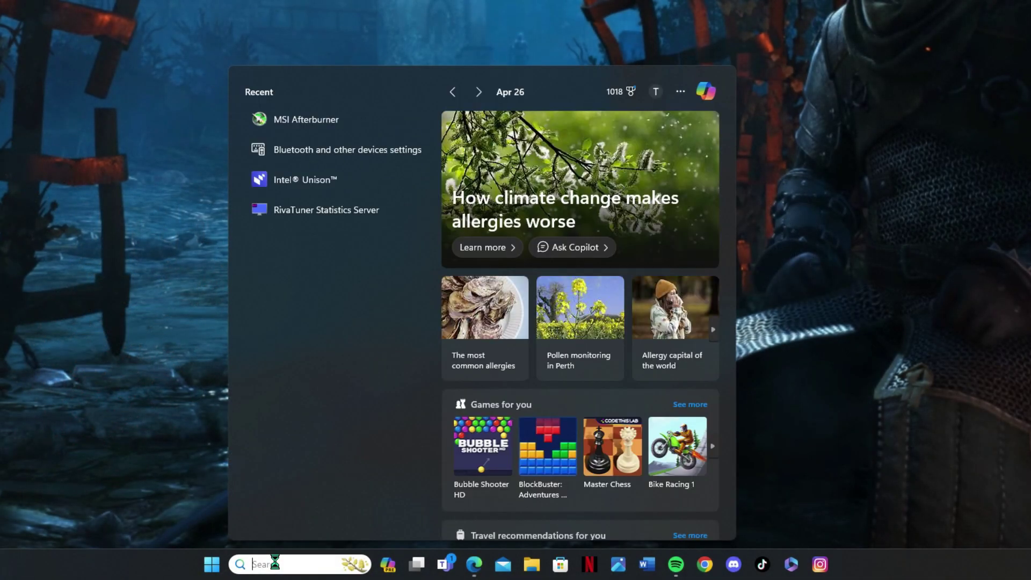
type("def")
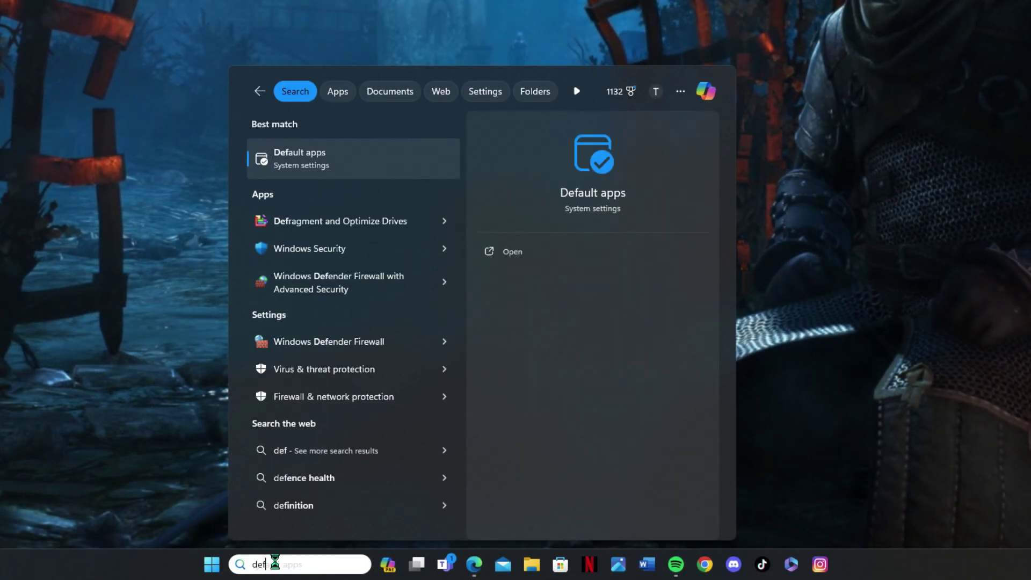
type("r")
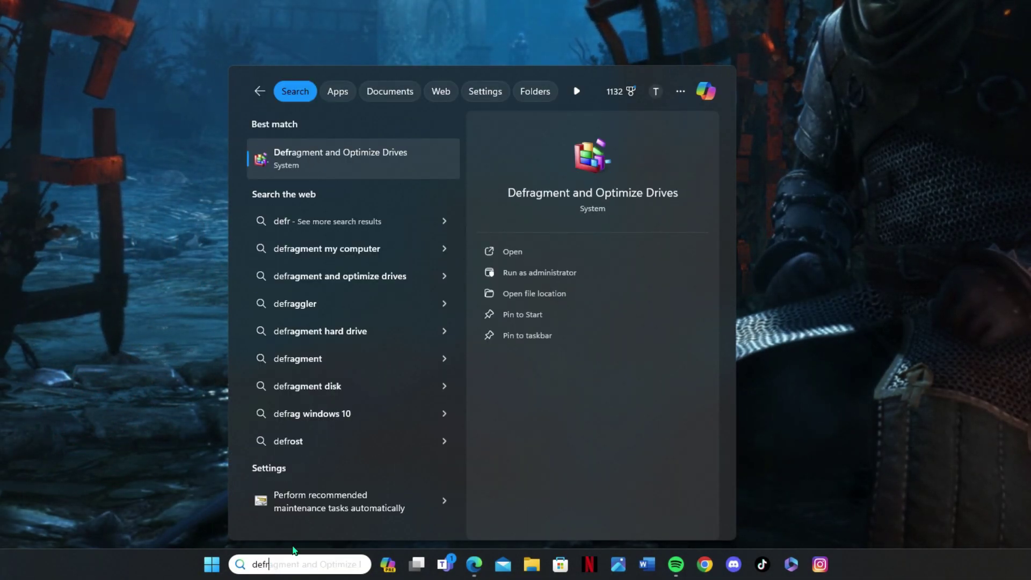
left_click(313, 157)
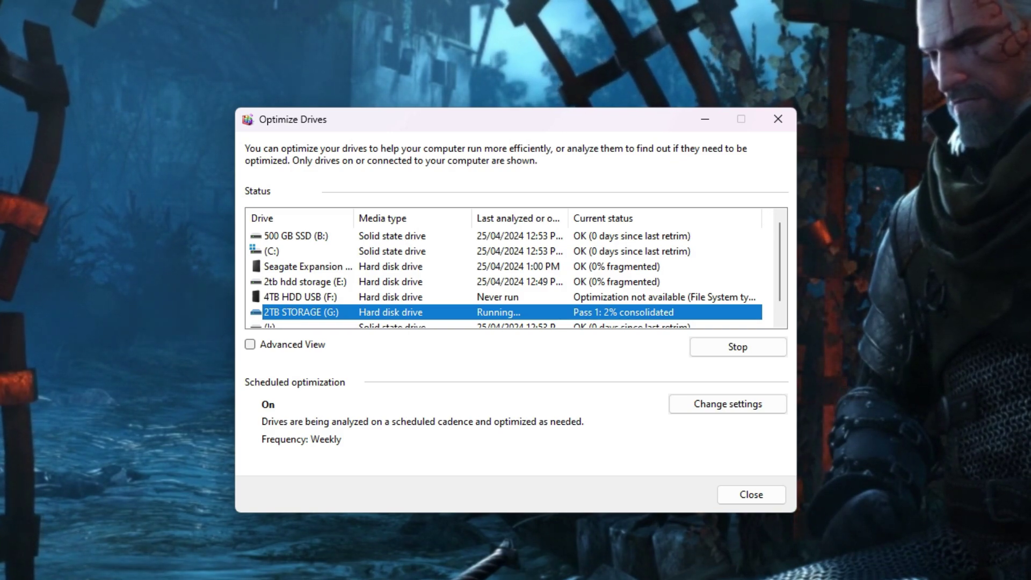
left_click(700, 409)
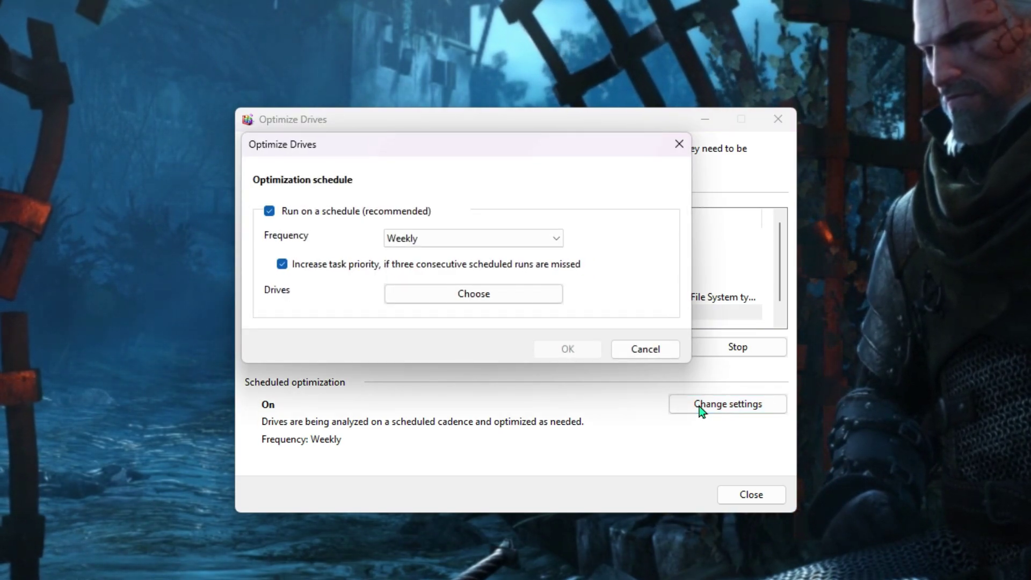
left_click(552, 237)
left_click(551, 239)
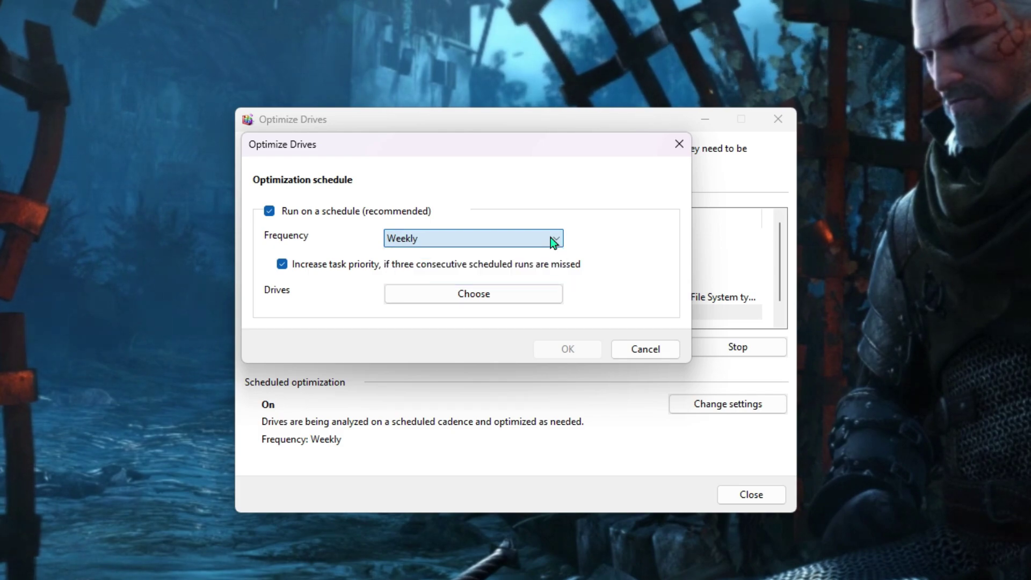
left_click(480, 303)
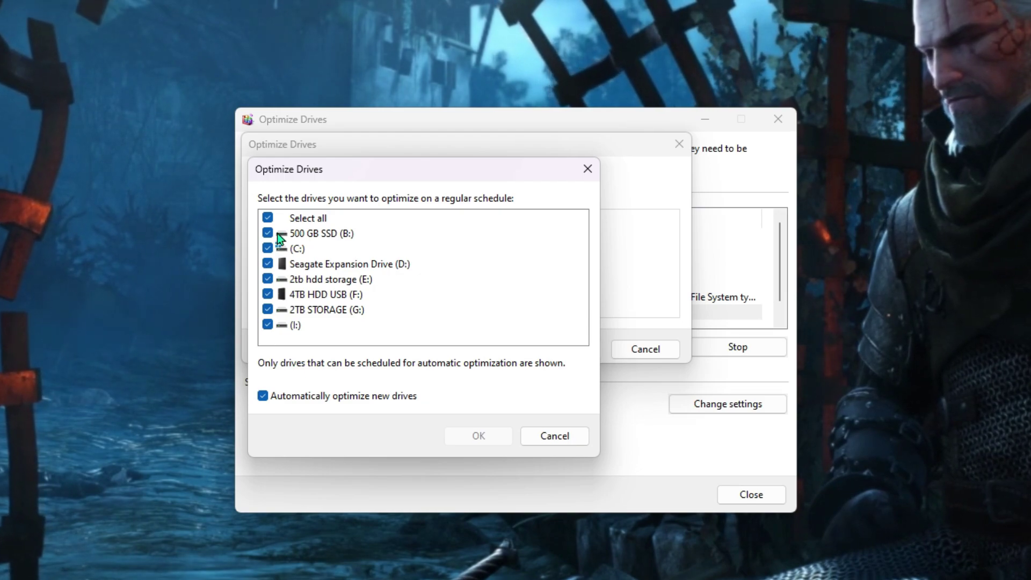
left_click(546, 436)
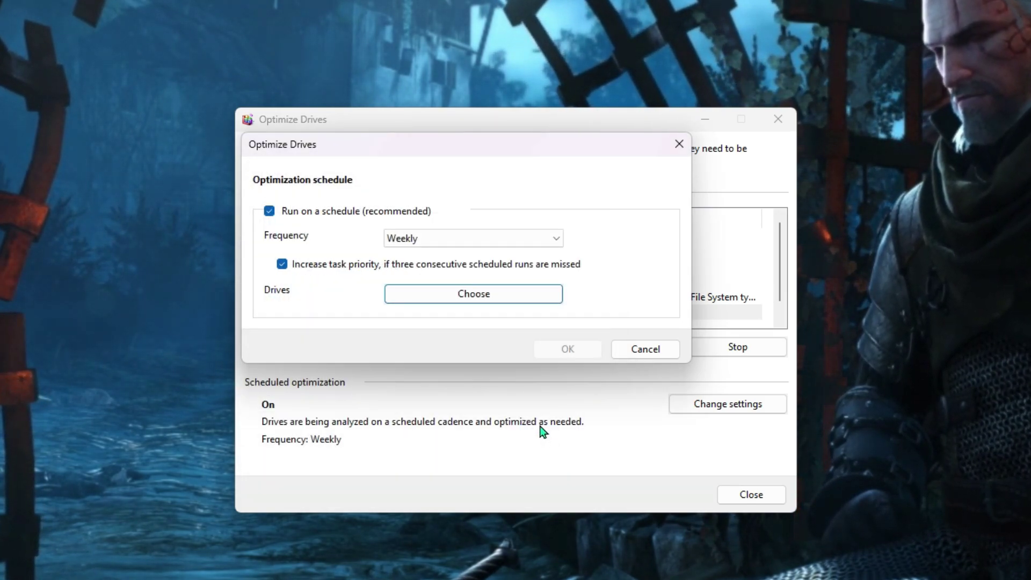
left_click(649, 350)
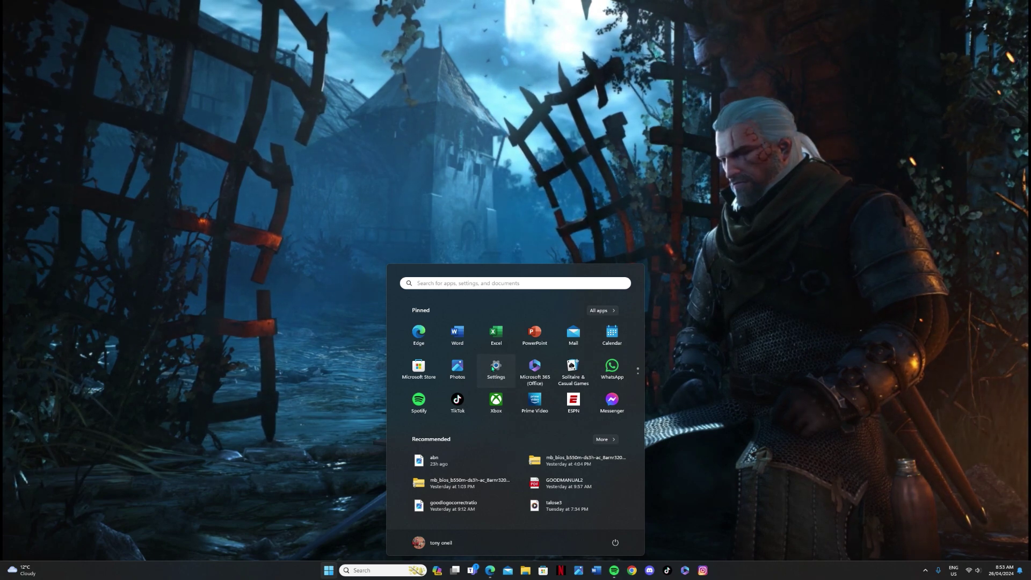
Open Windows Settings and go to the Apps page
left_click(493, 367)
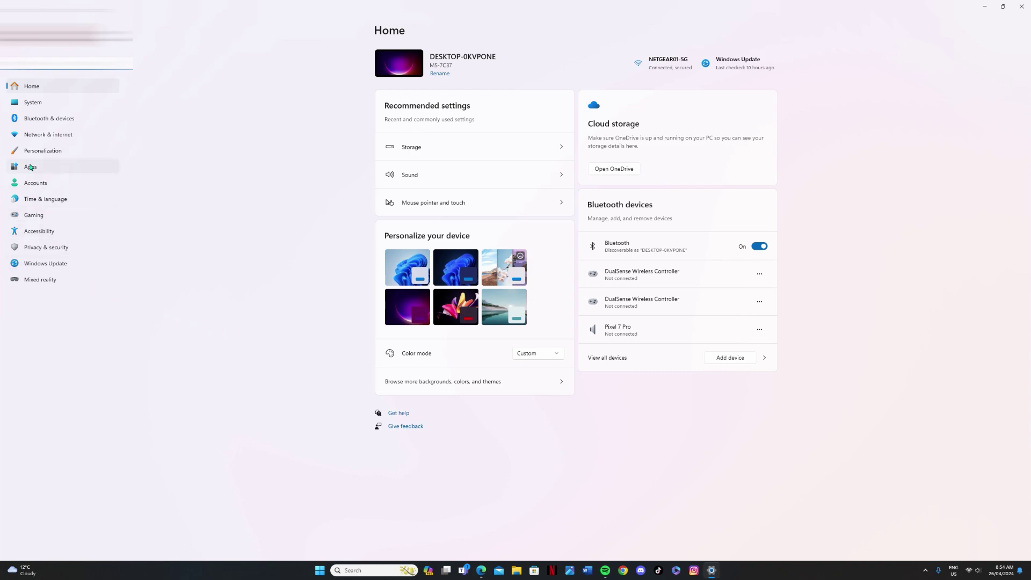
left_click(30, 167)
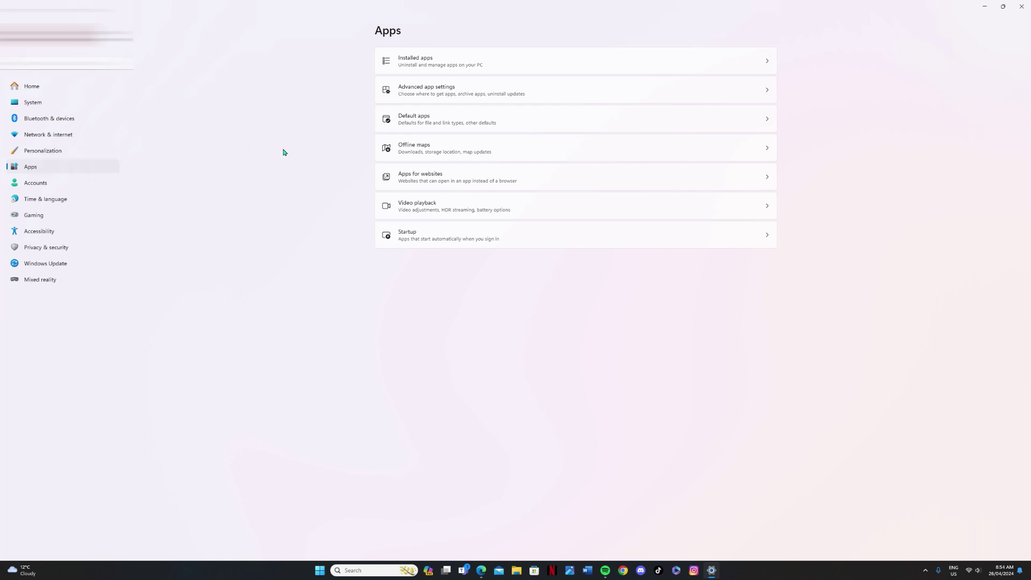
Find JBL QuantumENGINE in Installed apps and choose Uninstall from its options menu
left_click(434, 62)
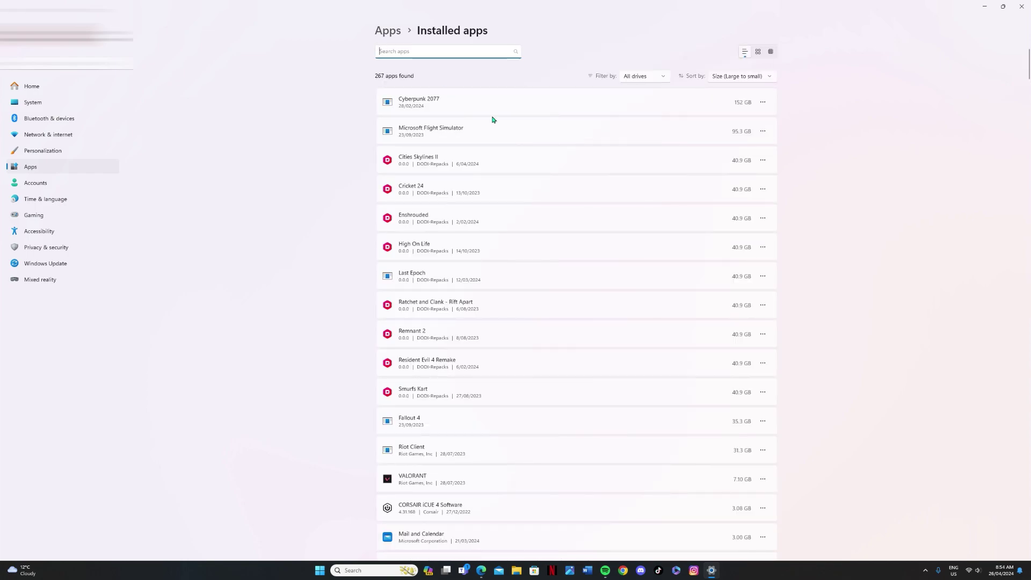
scroll(523, 348, "down", 15)
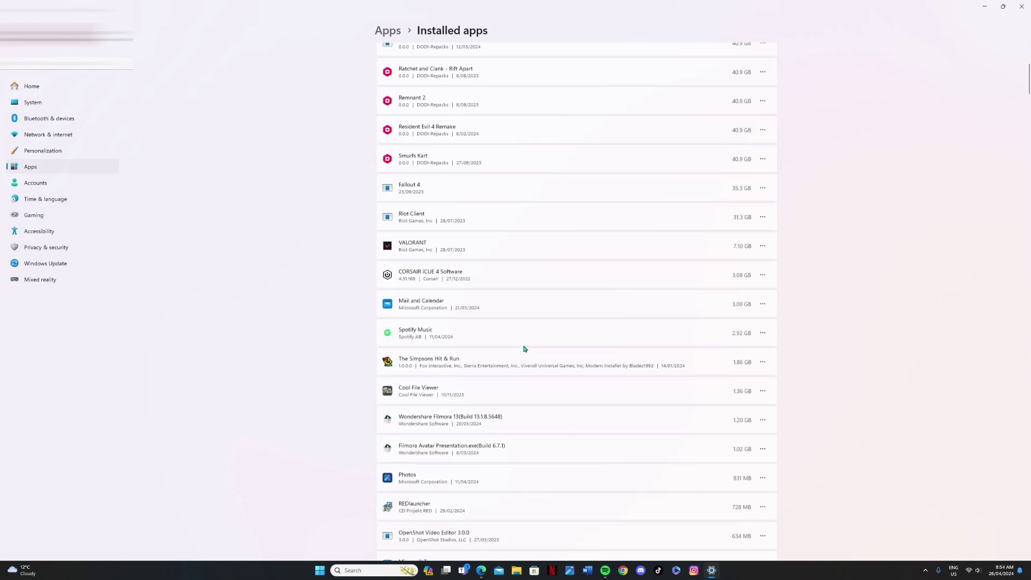
scroll(523, 348, "down", 12)
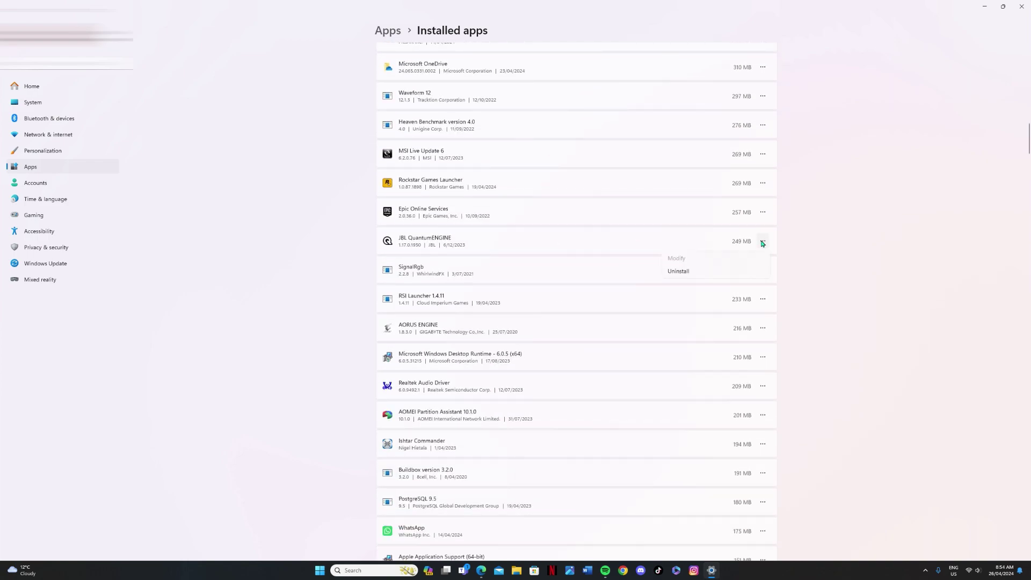
left_click(677, 271)
left_click(751, 286)
left_click(475, 355)
scroll(474, 357, "up", 10)
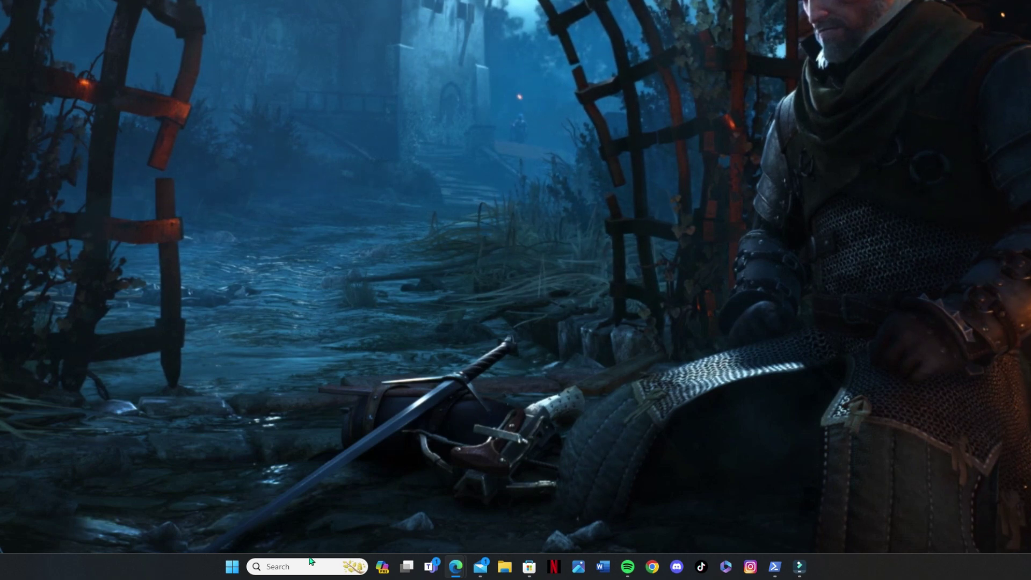
Search 'VISUAL', open Visual effects, and switch off Transparency effects and Animation effects
left_click(282, 567)
type("V")
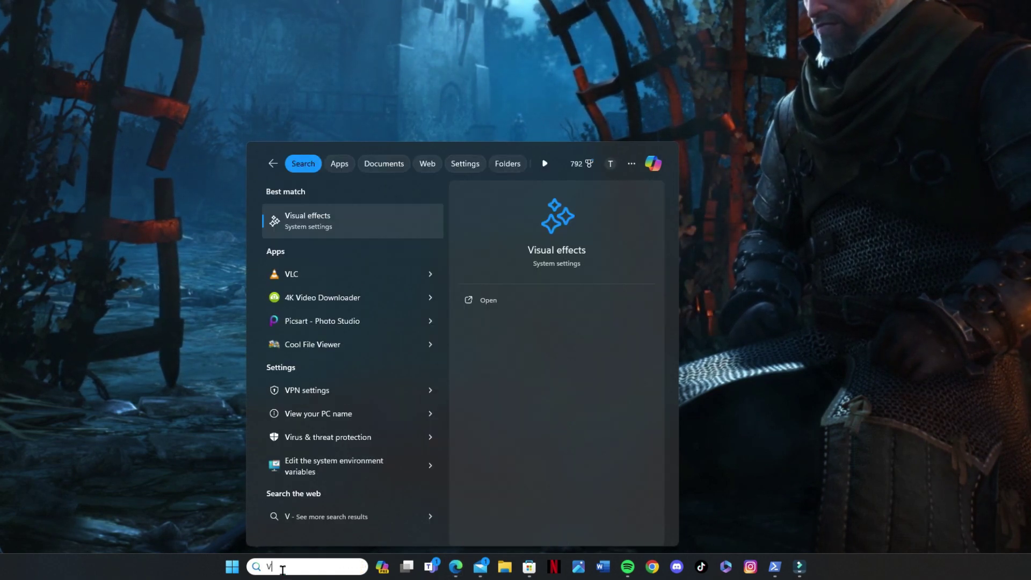
type("ISUAL")
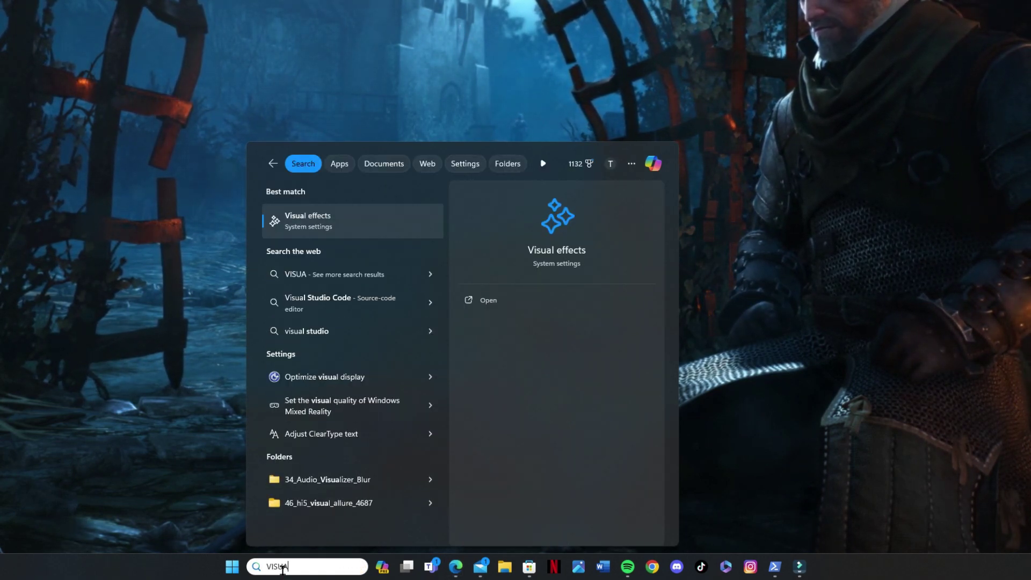
left_click(301, 221)
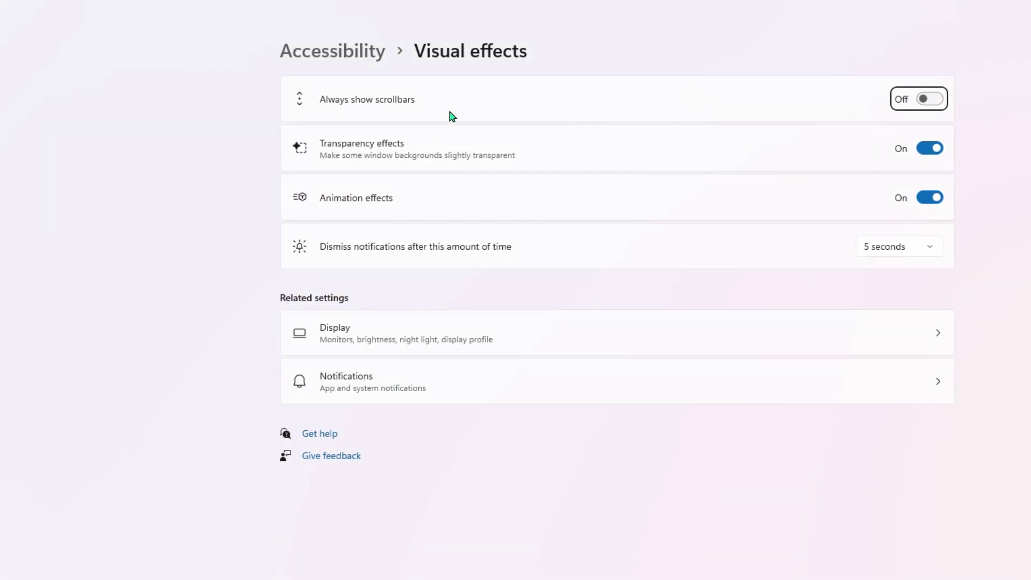
left_click(938, 152)
left_click(934, 197)
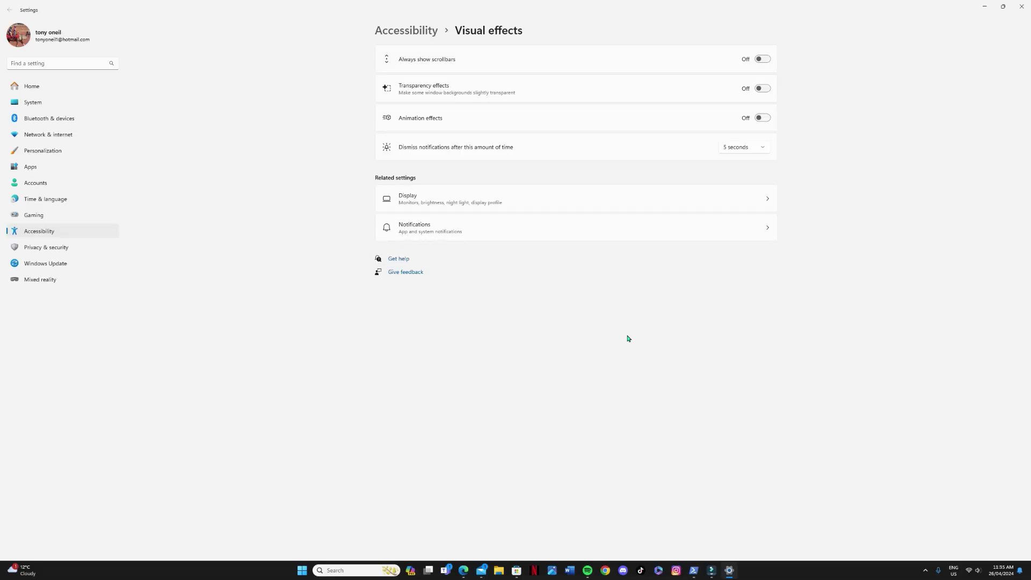
Search 'ADVANCED', open System Properties performance settings, and apply Adjust for best performance
left_click(341, 568)
type("AD")
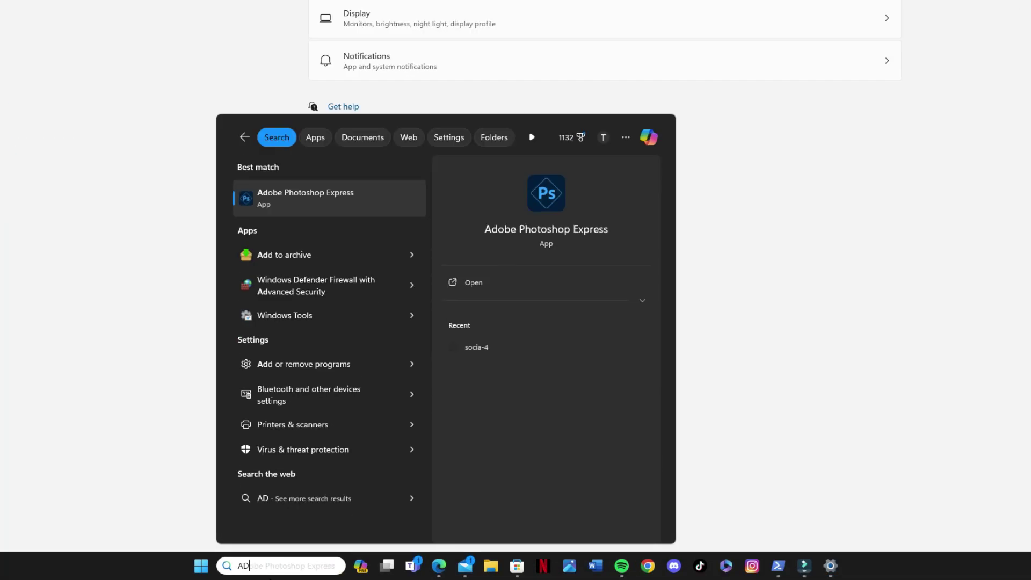
type("VANCED")
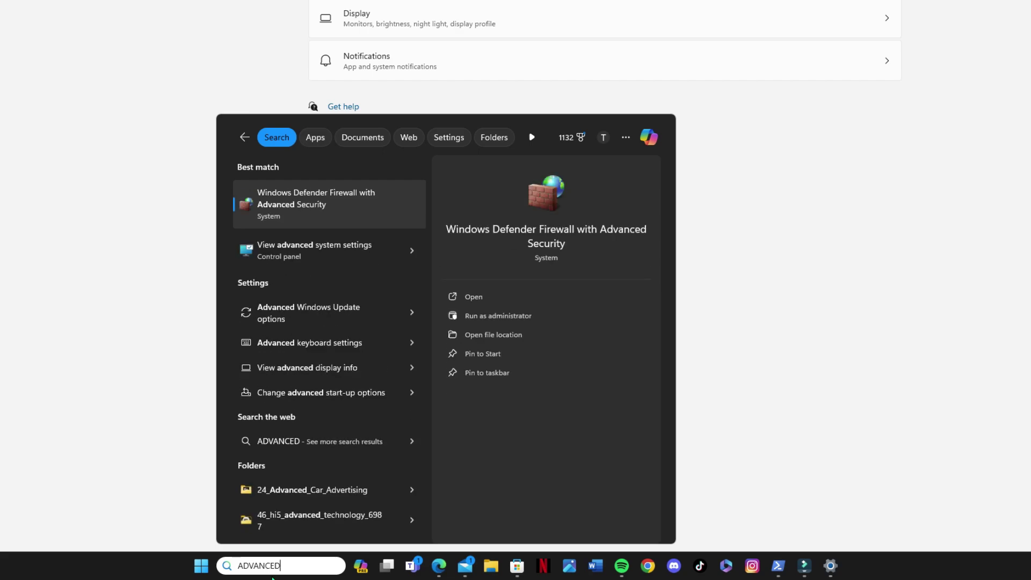
left_click(326, 259)
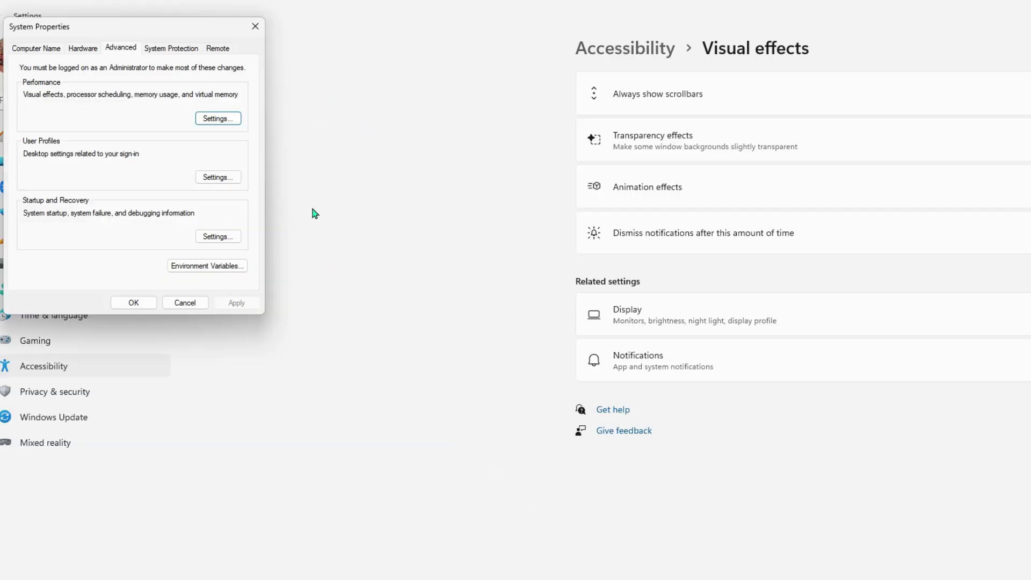
left_click_drag(0, 0, 522, 184)
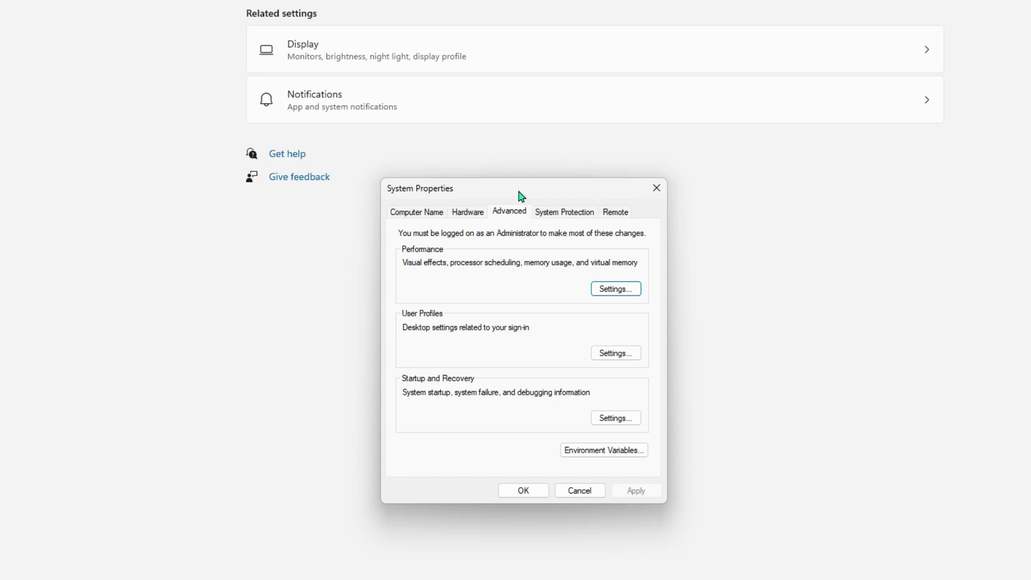
left_click(618, 291)
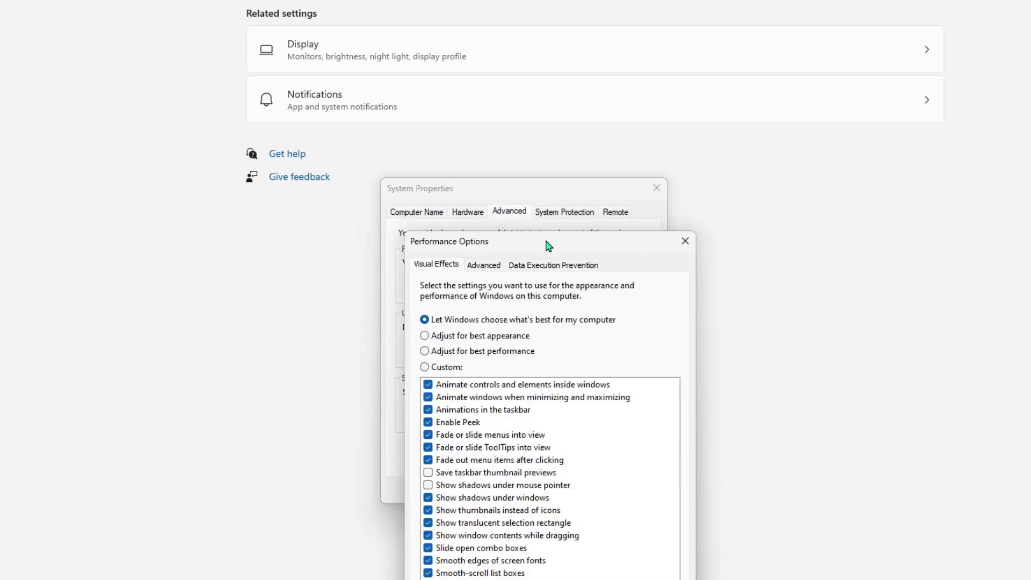
left_click_drag(557, 248, 530, 96)
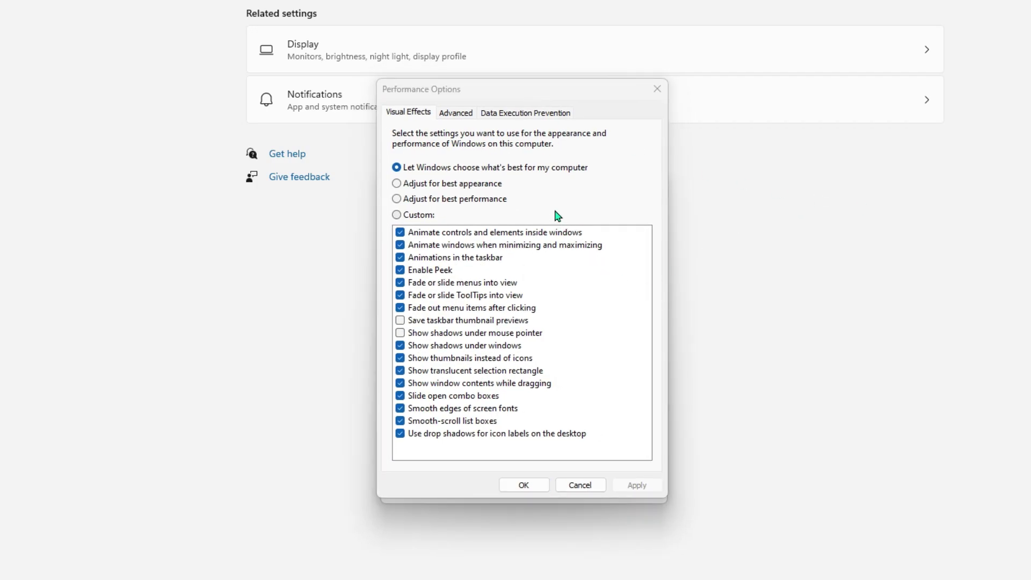
left_click(395, 201)
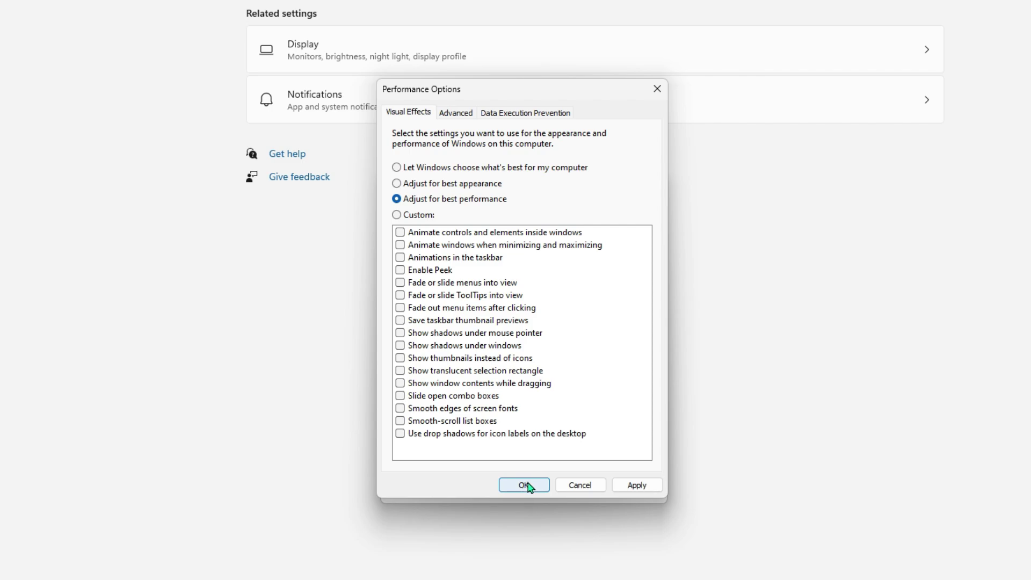
left_click(630, 485)
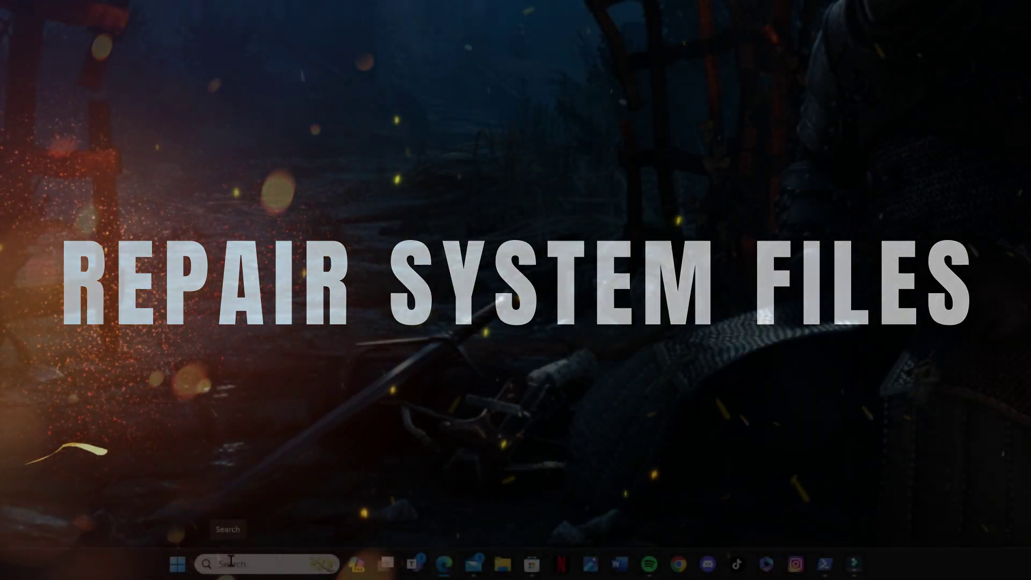
Search 'CMD' and launch Command Prompt as administrator, approving the UAC prompt
left_click(231, 563)
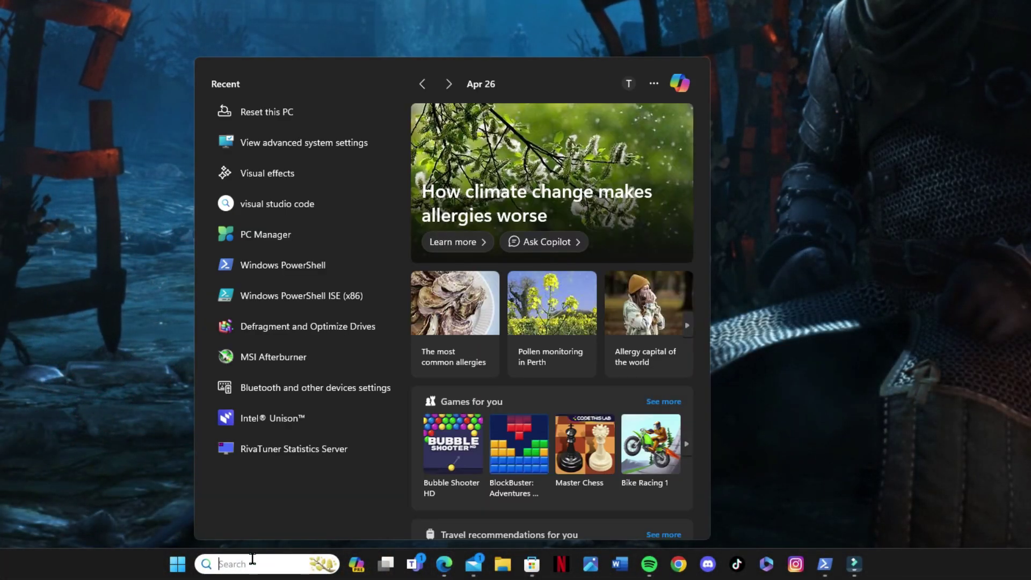
type("CM")
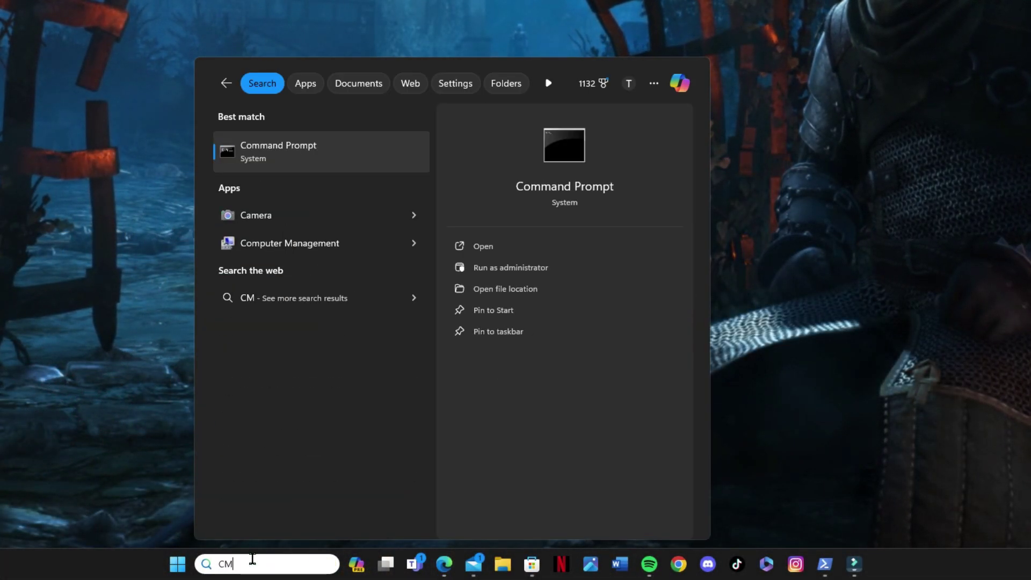
type("D")
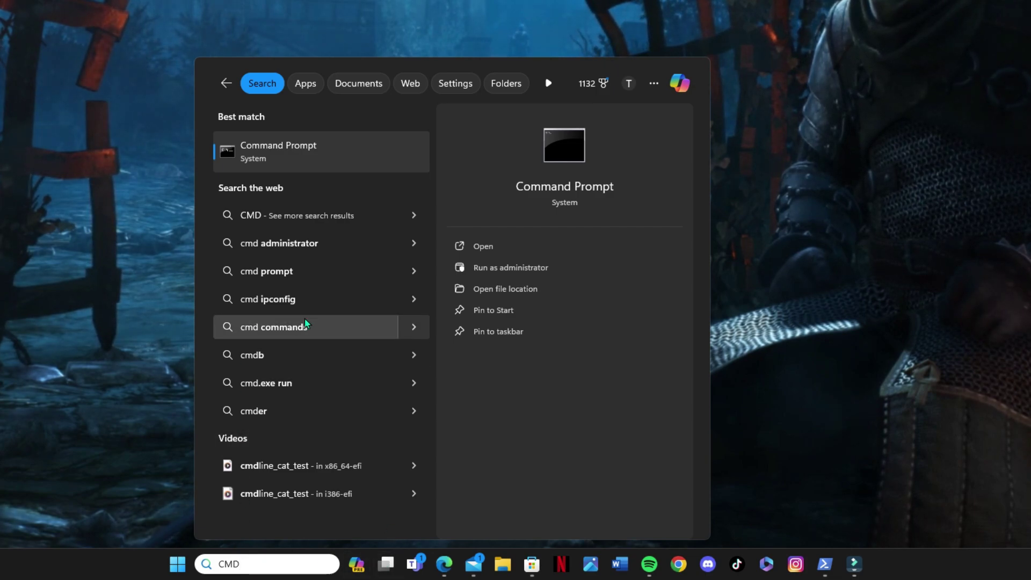
left_click(498, 266)
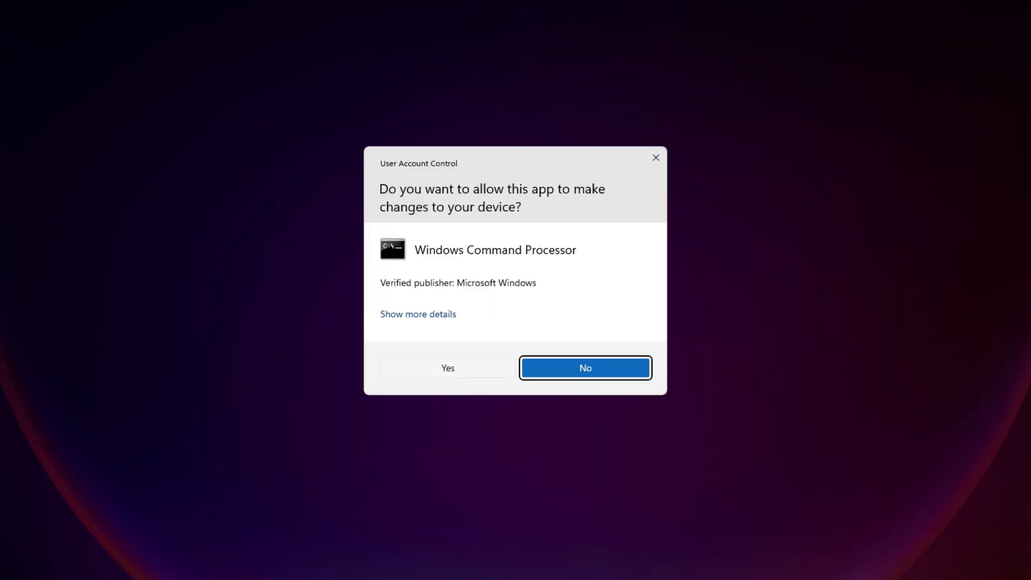
key("alt+y")
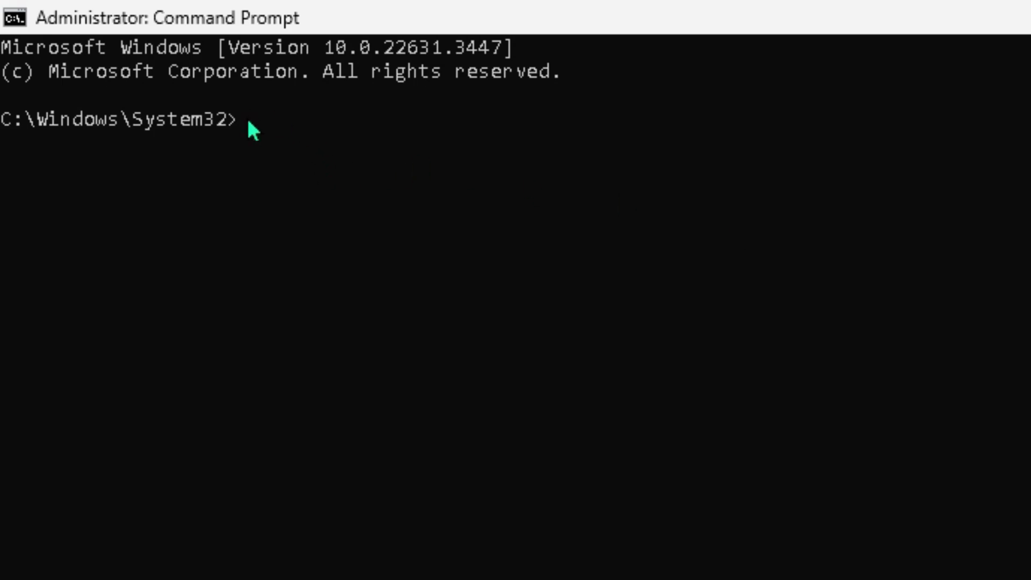
Run SFC/SCANNOW in the administrator console to scan and repair system files
left_click(244, 119)
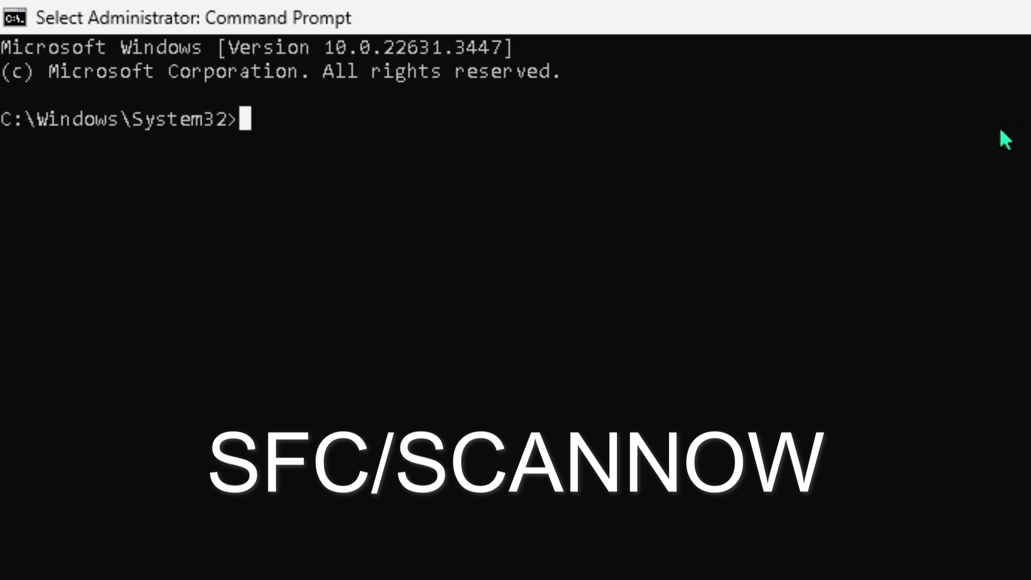
type("SFC/S")
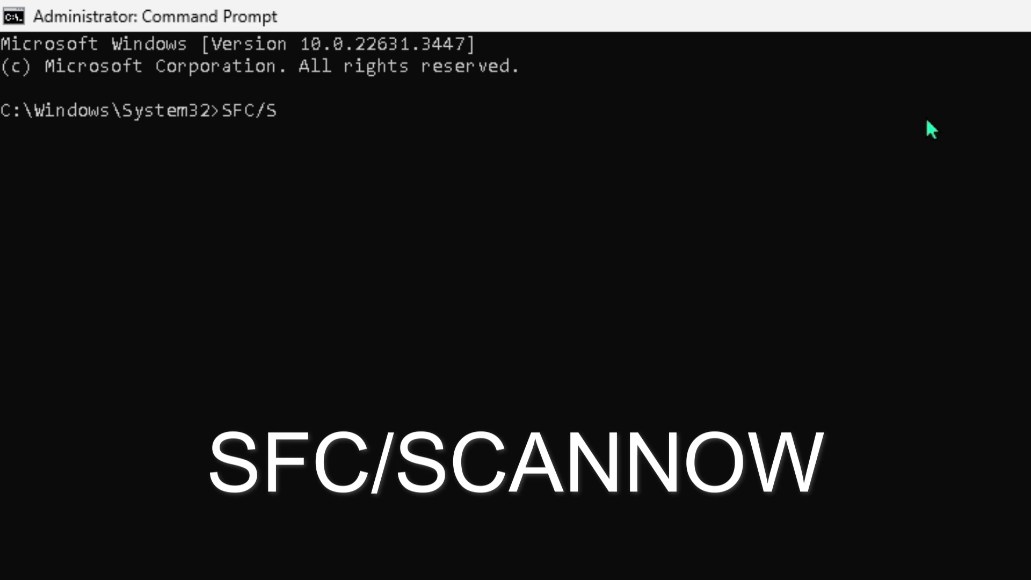
type("CANNO")
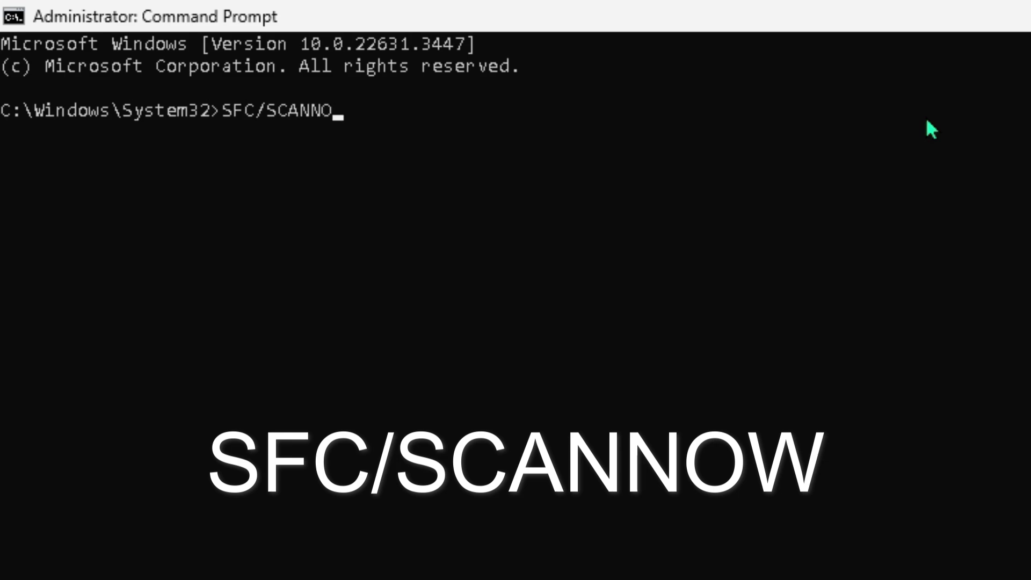
type("W")
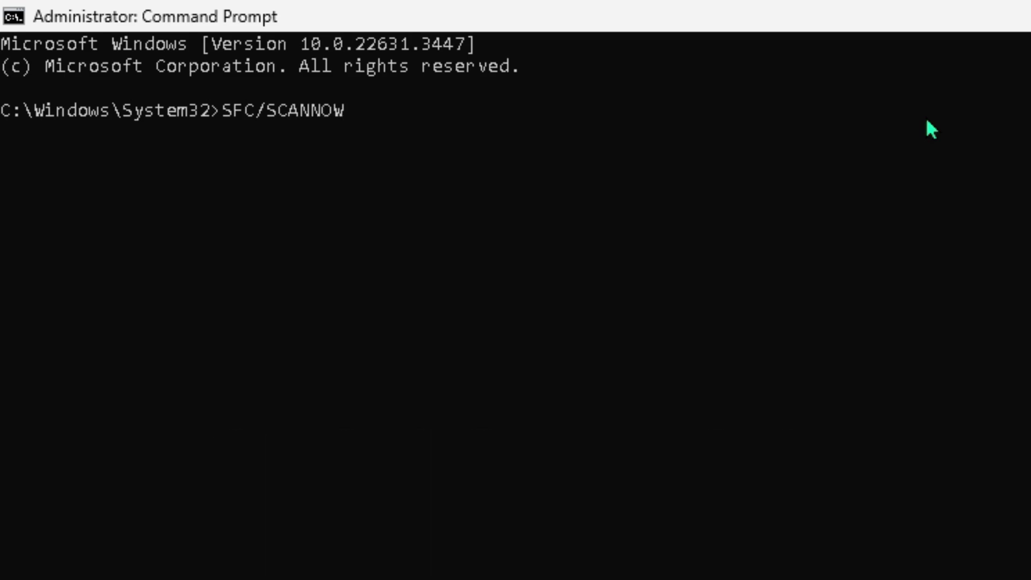
key("Return")
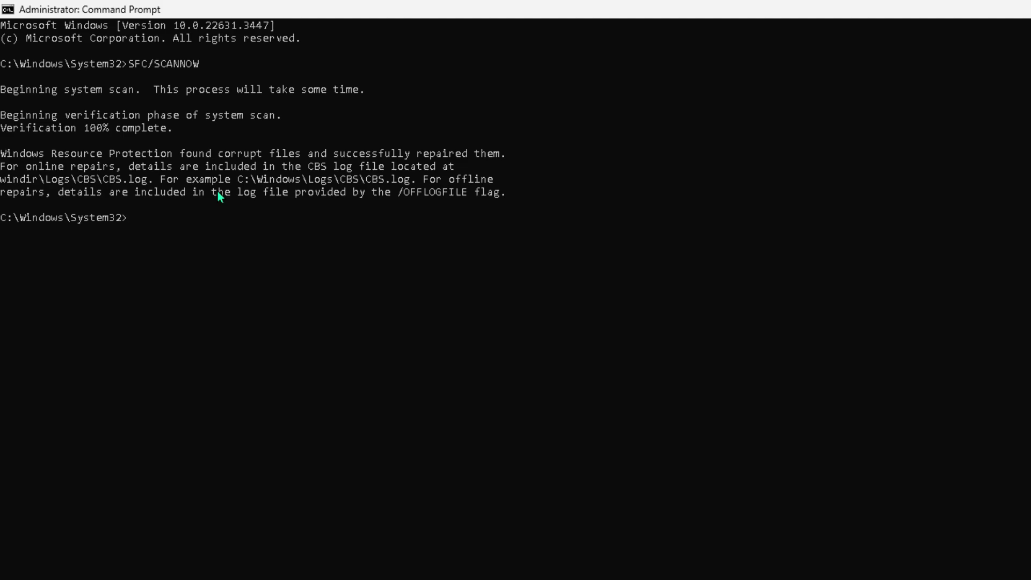
Run CHKDSK at the administrator Command Prompt
type("CH")
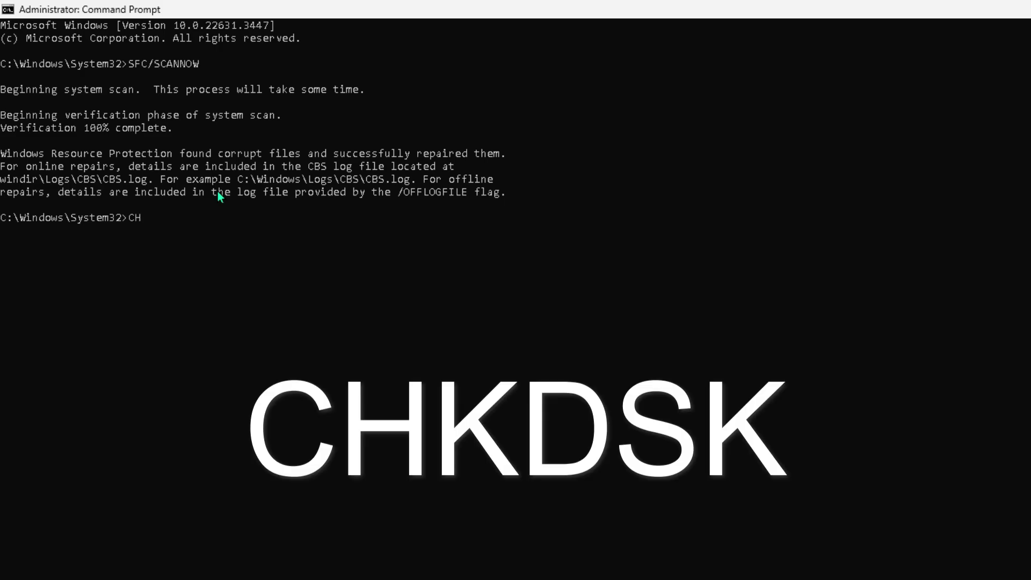
type("KDSK")
key("Return")
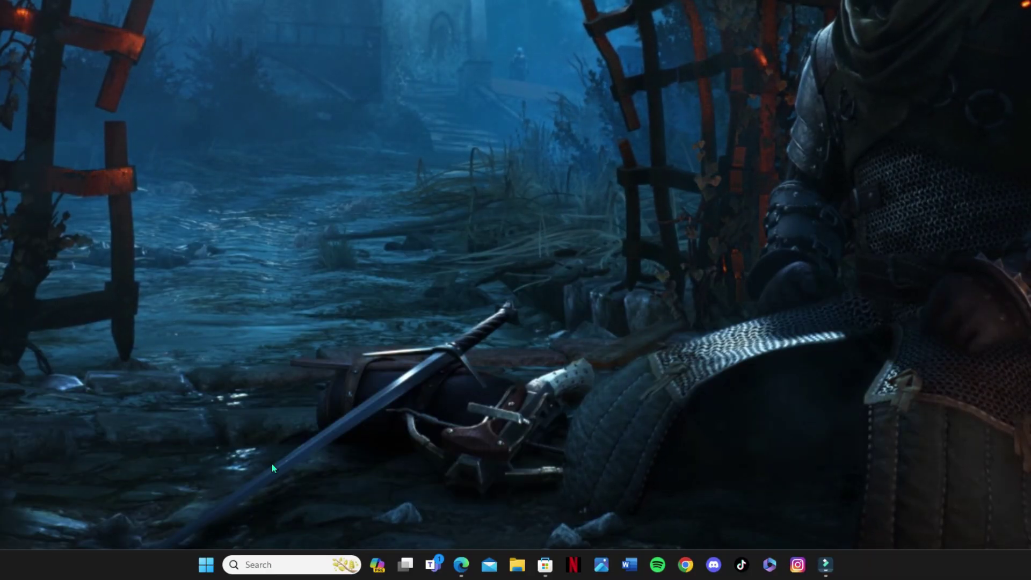
Open Windows Update in Settings and check for new updates
left_click(205, 569)
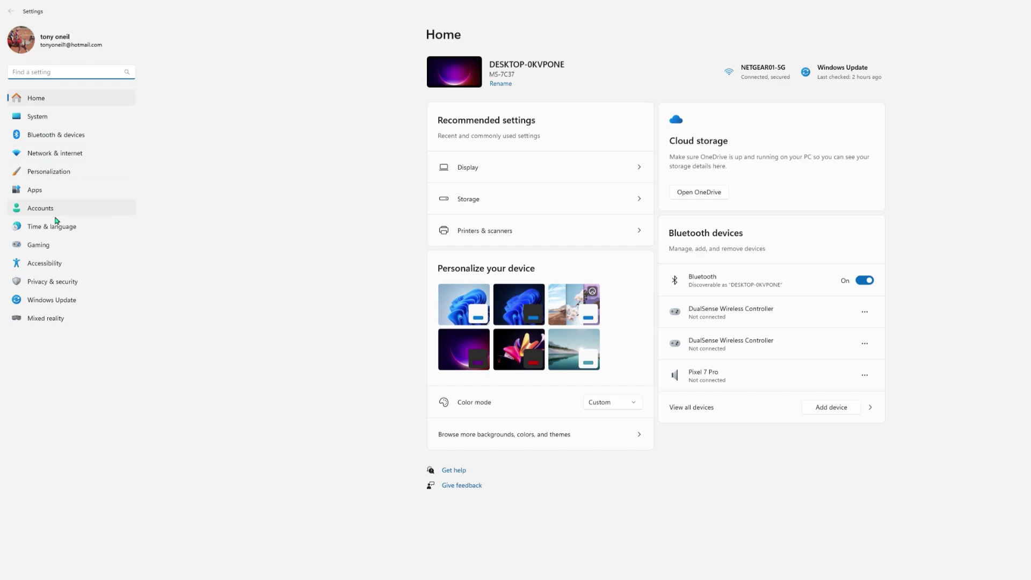
left_click(52, 304)
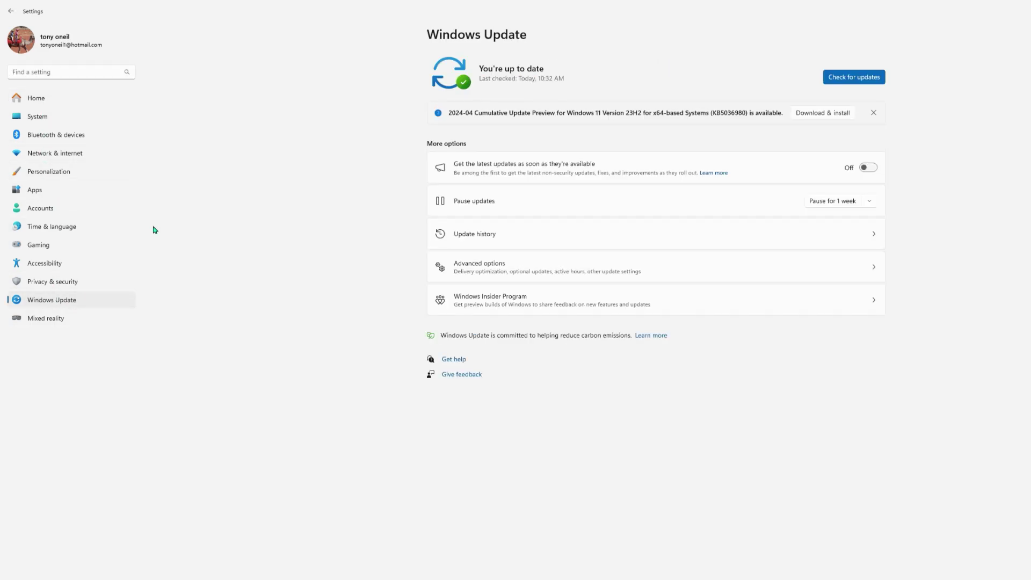
left_click(857, 80)
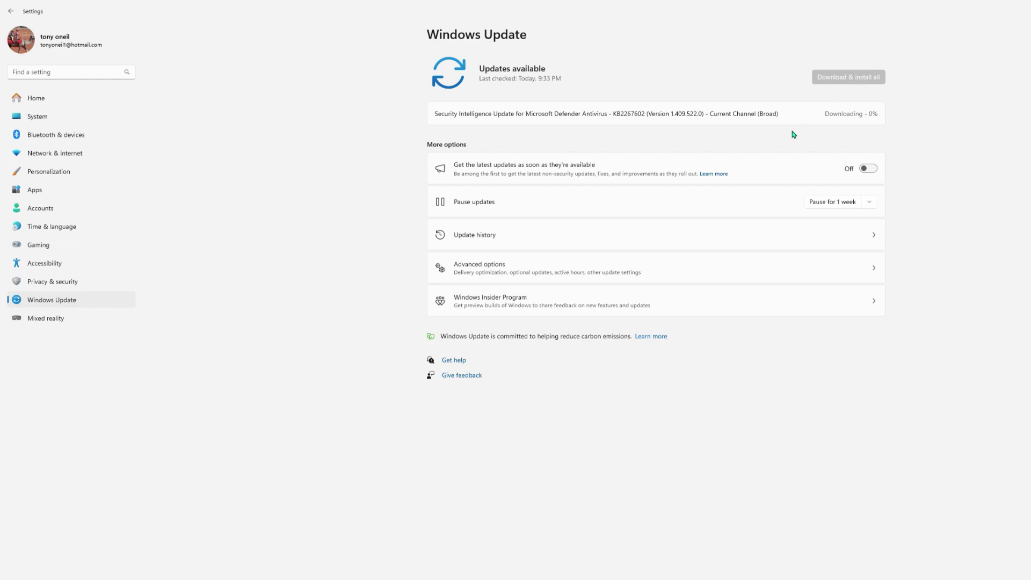
Tick the A-Volute AudioProcessingObject 3.7.0.0 driver under Advanced options > Optional updates
left_click(502, 271)
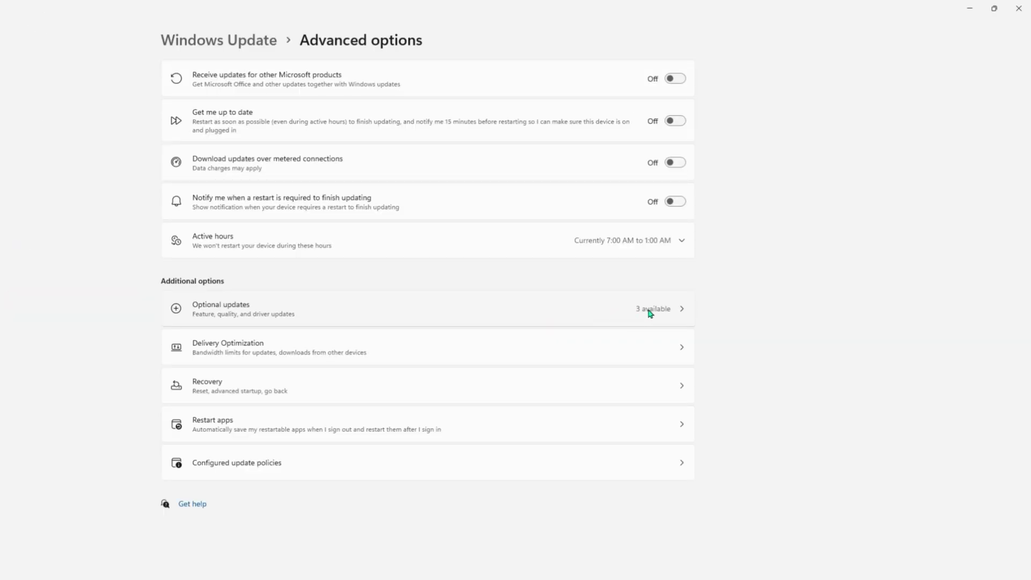
left_click(846, 267)
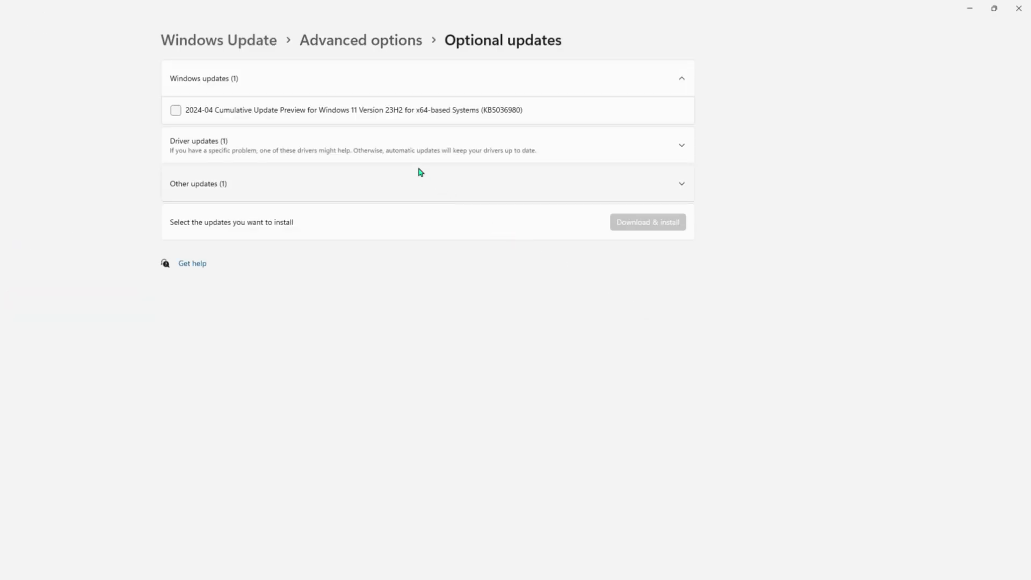
left_click(417, 145)
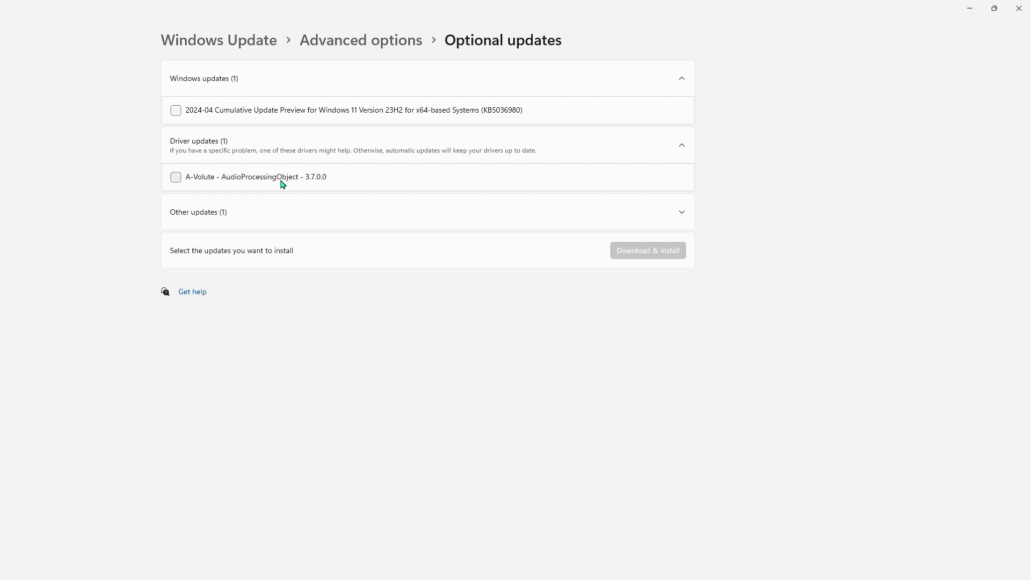
left_click(175, 178)
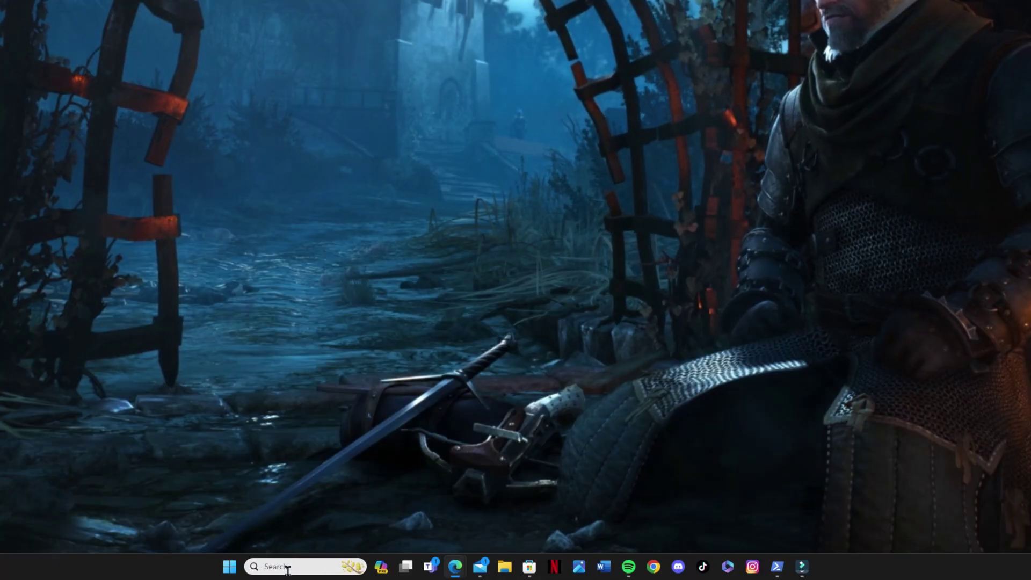
Search 'RESET' and bring up the Reset this PC dialog on the Recovery page
left_click(286, 567)
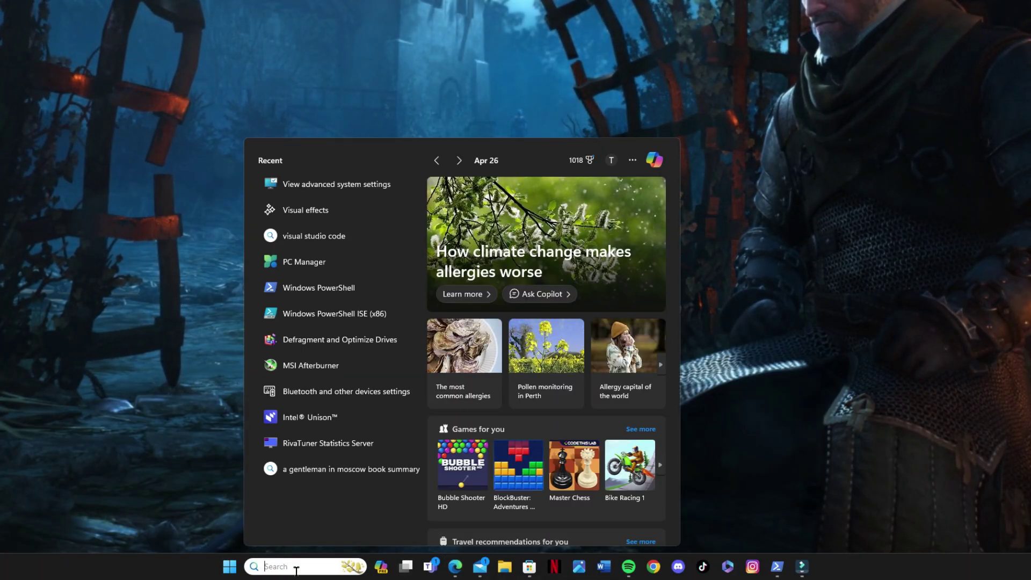
type("RESET")
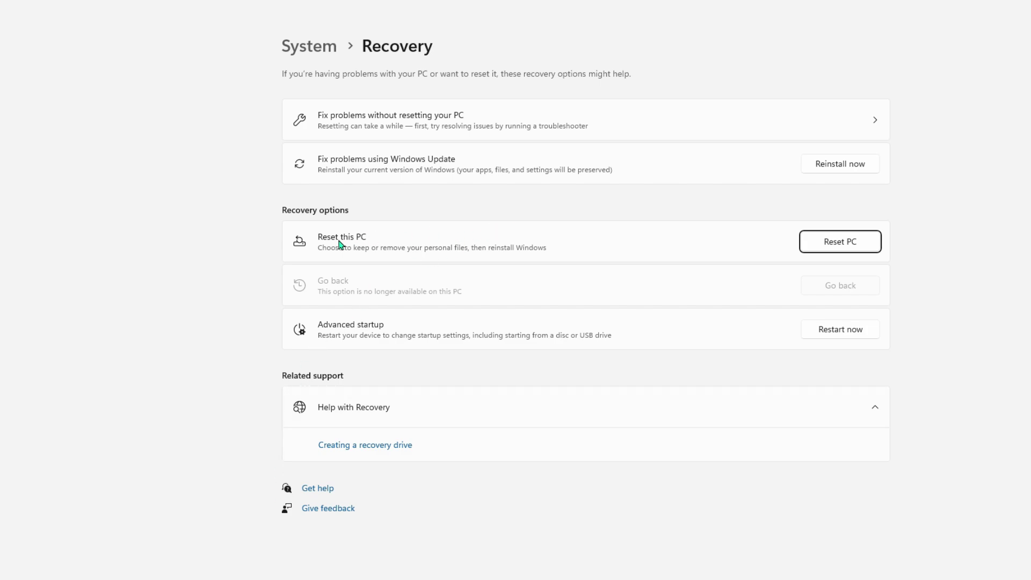
left_click(830, 242)
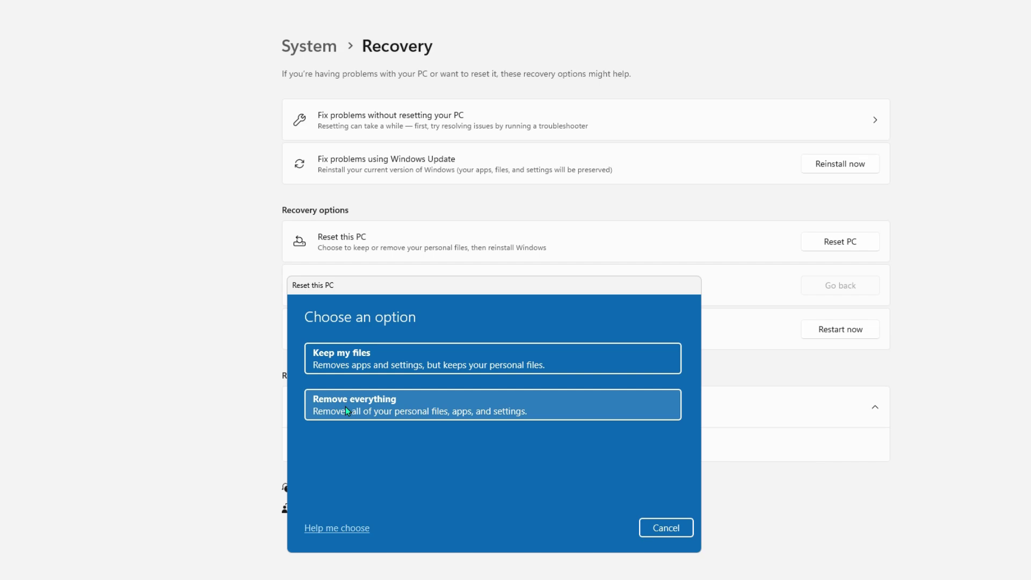
Cancel the Reset this PC dialog without choosing Keep my files or Remove everything
left_click(670, 529)
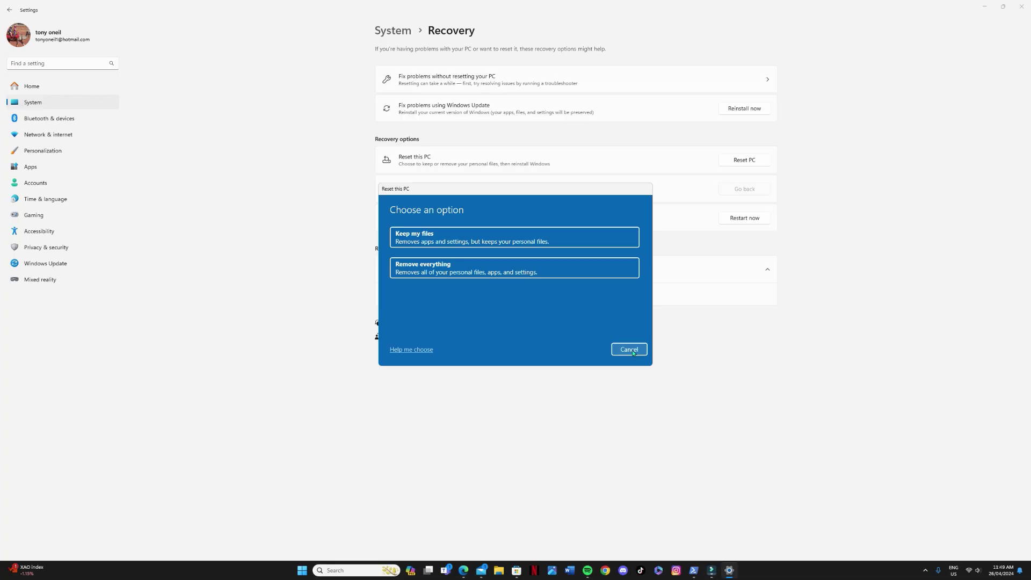